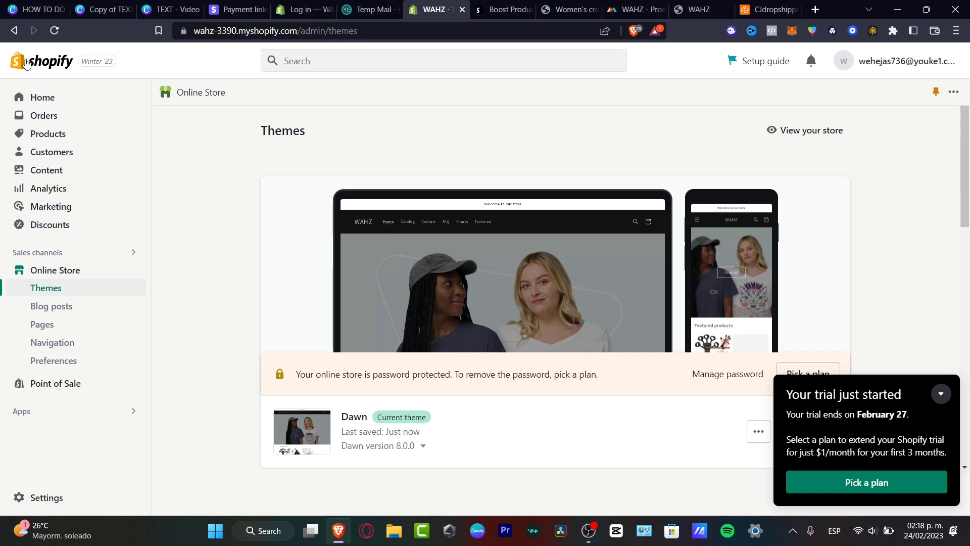
Return from the Themes page to the Shopify admin Home page and its setup guide
left_click(45, 97)
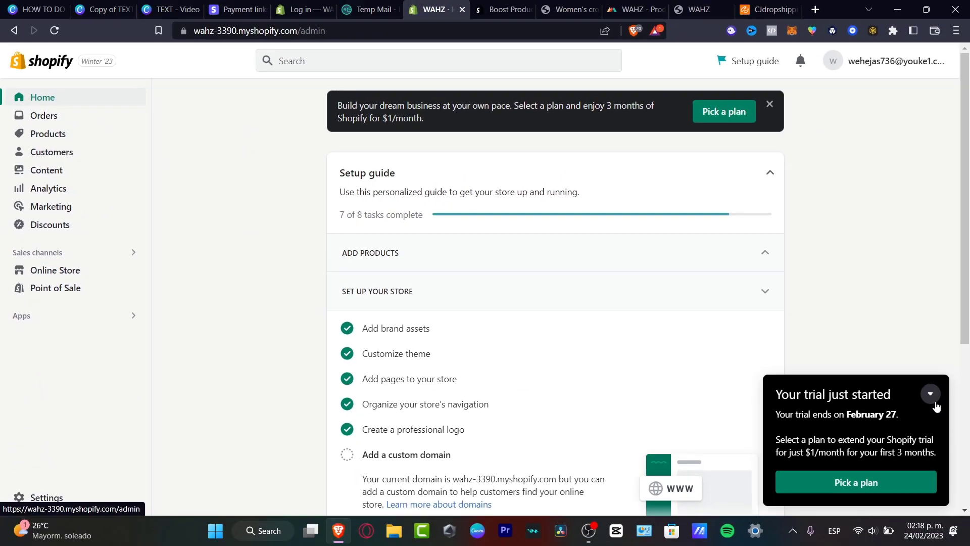
Collapse the trial reminder and expand the Add brand assets task in the setup guide
left_click(930, 394)
left_click_drag(336, 214, 423, 215)
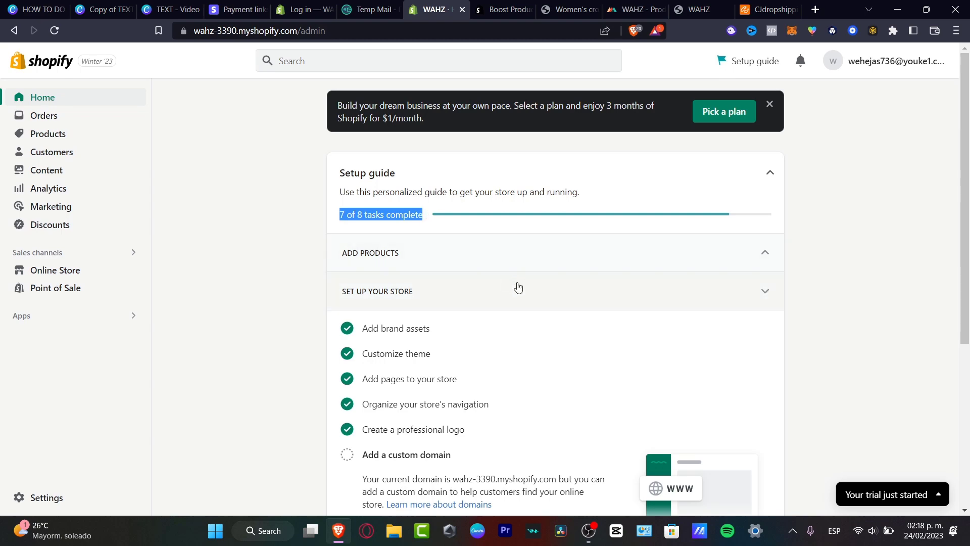
scroll(734, 341, "down", 4)
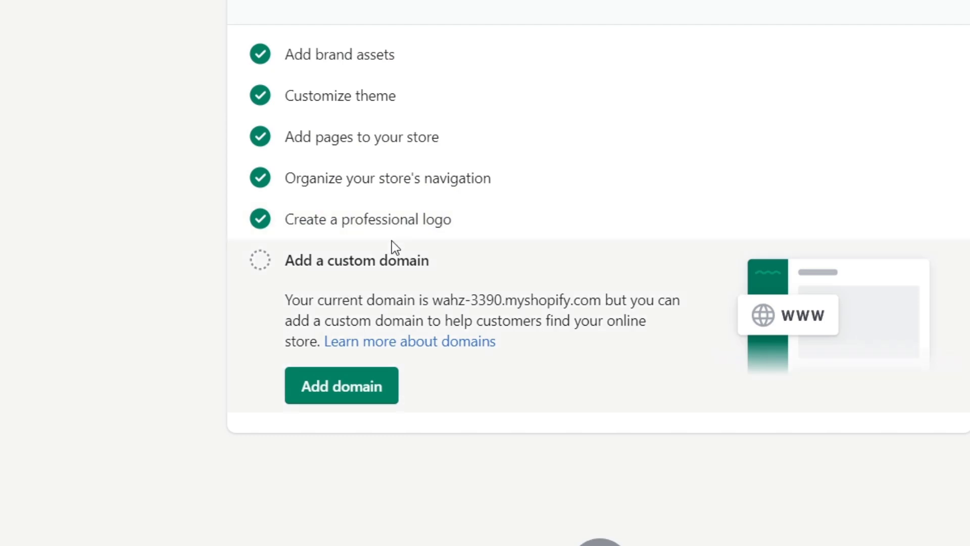
left_click(331, 63)
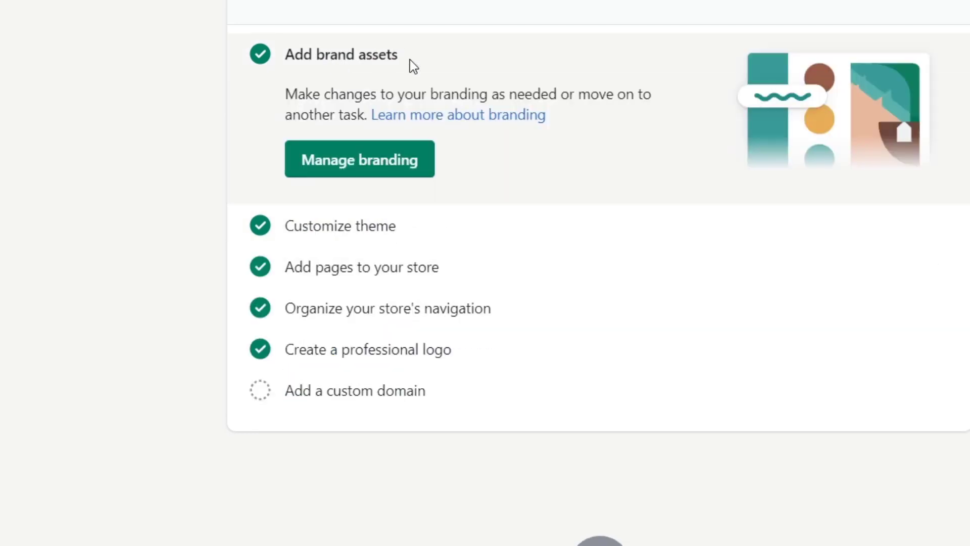
Review the store's Brand settings and logos, then close the setup task panel
left_click(337, 172)
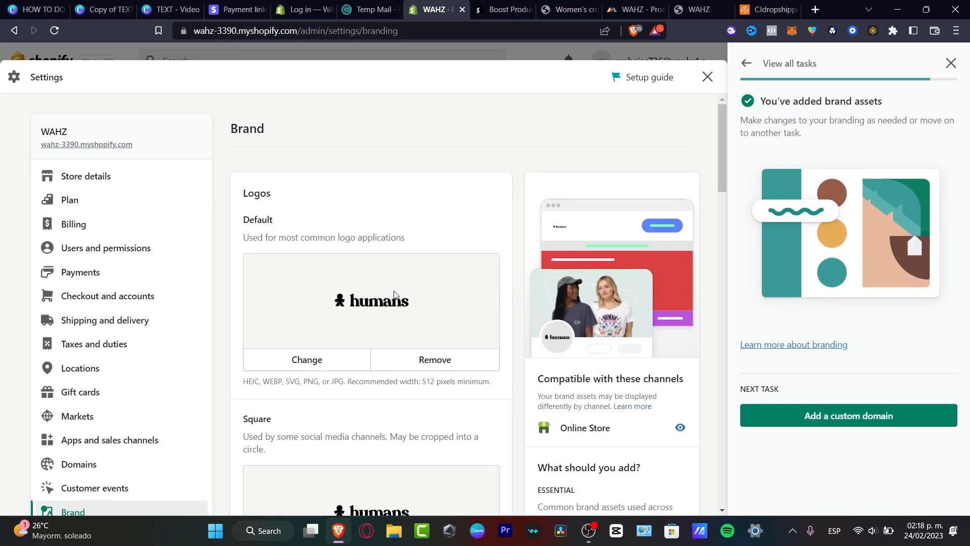
scroll(401, 271, "down", 4)
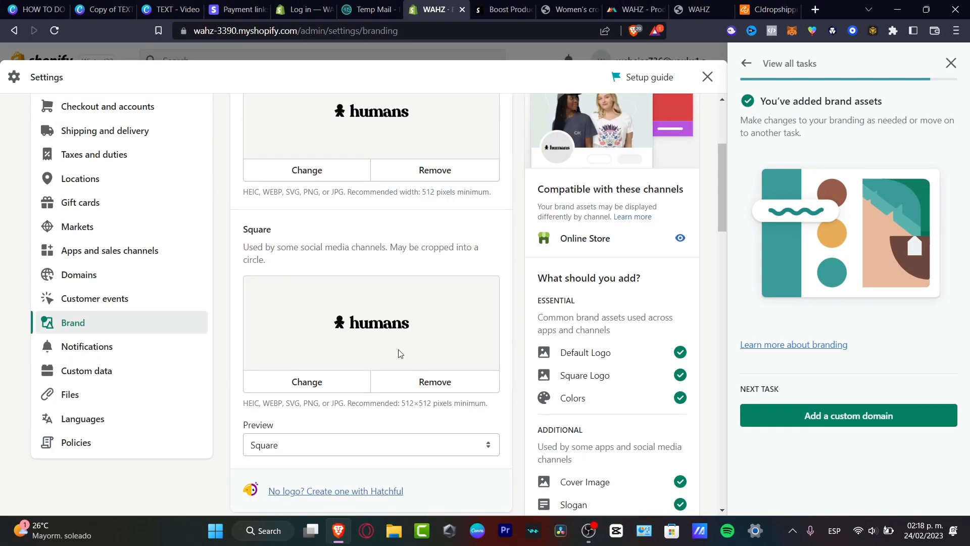
scroll(412, 319, "down", 6)
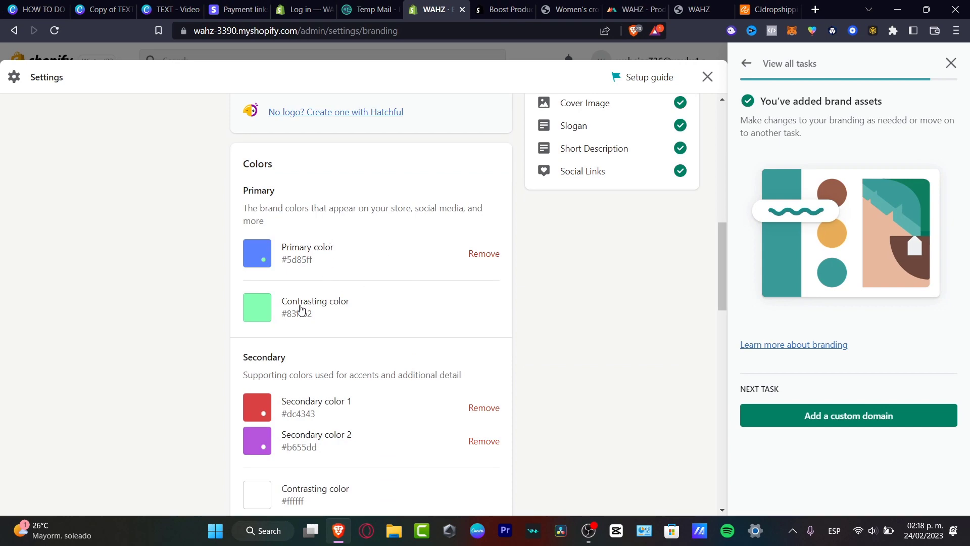
scroll(332, 414, "down", 7)
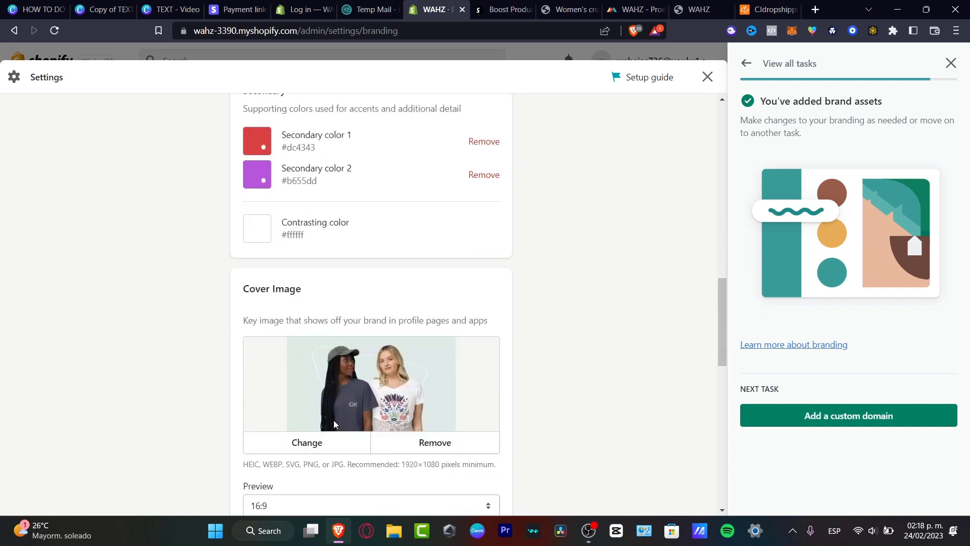
scroll(437, 348, "down", 10)
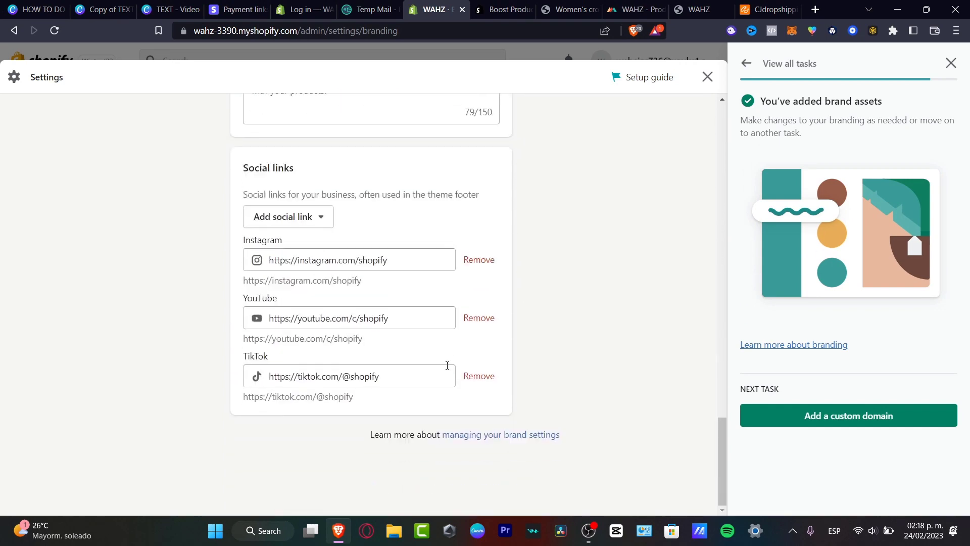
scroll(450, 456, "up", 20)
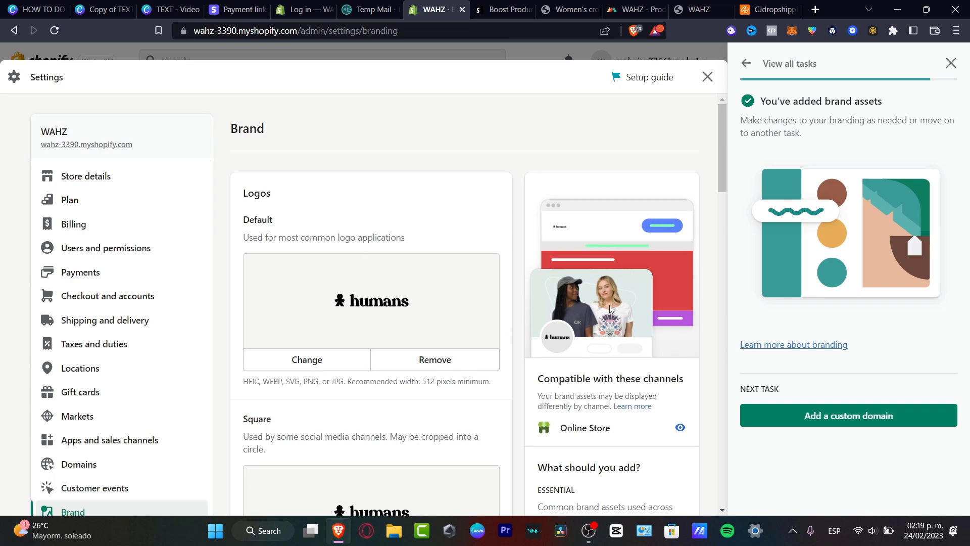
left_click(950, 63)
Close Settings and expand the completed Create a professional logo task with its Hatchful downloads
left_click(949, 76)
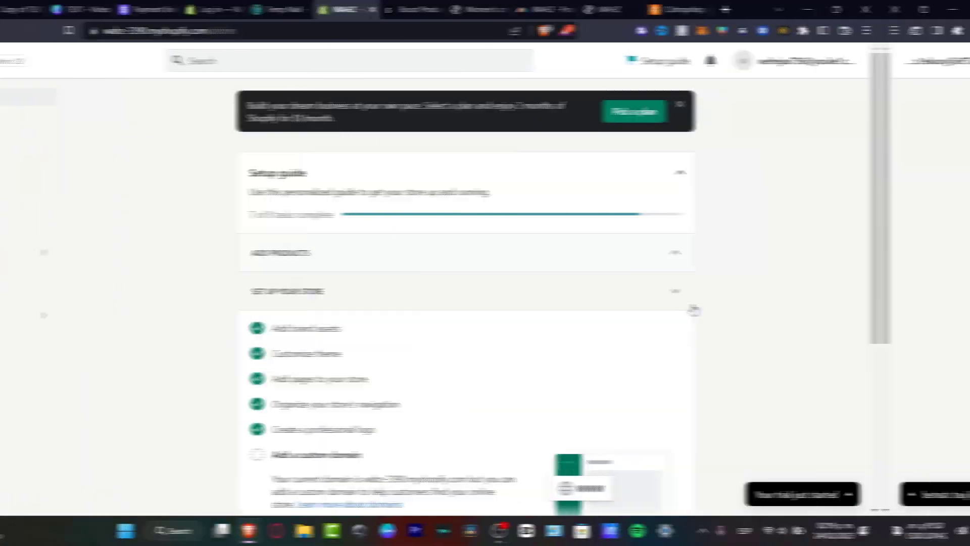
scroll(718, 264, "down", 3)
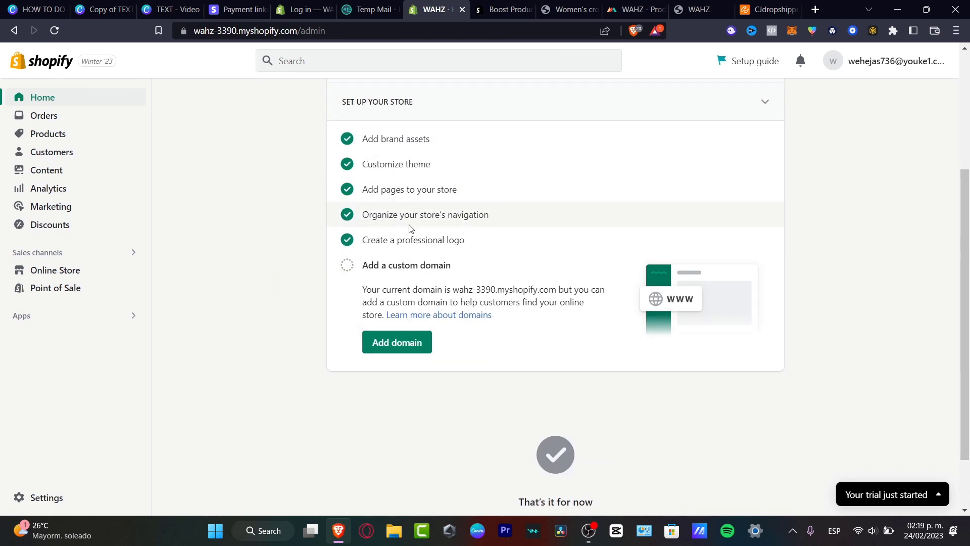
left_click(453, 248)
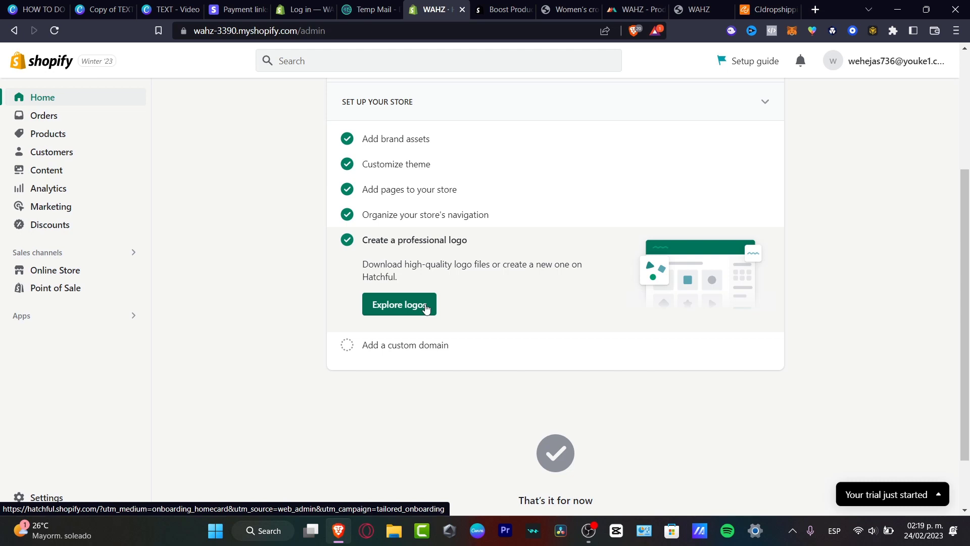
scroll(854, 347, "up", 4)
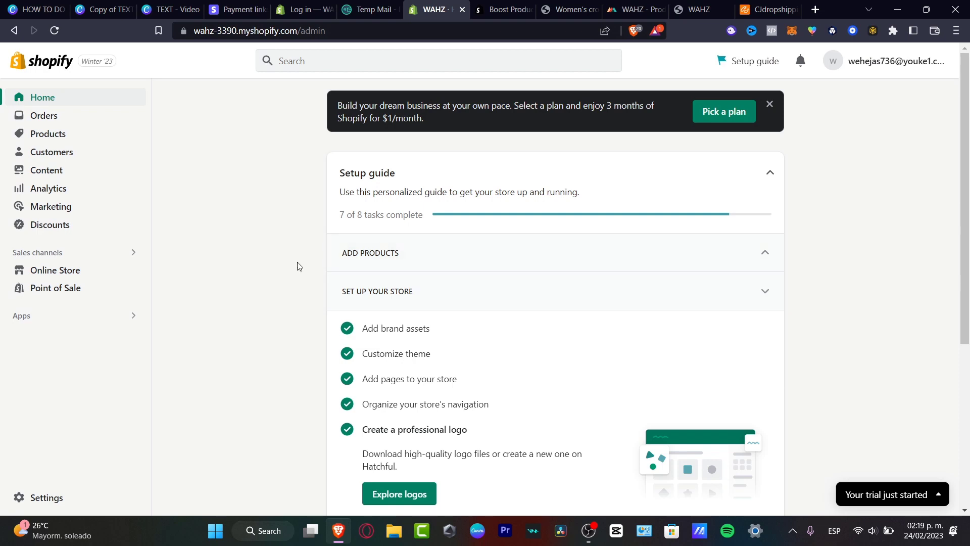
Browse the Online Store Pages list: Featured Product, Sizing Chart, FAQ and Contact
left_click(80, 273)
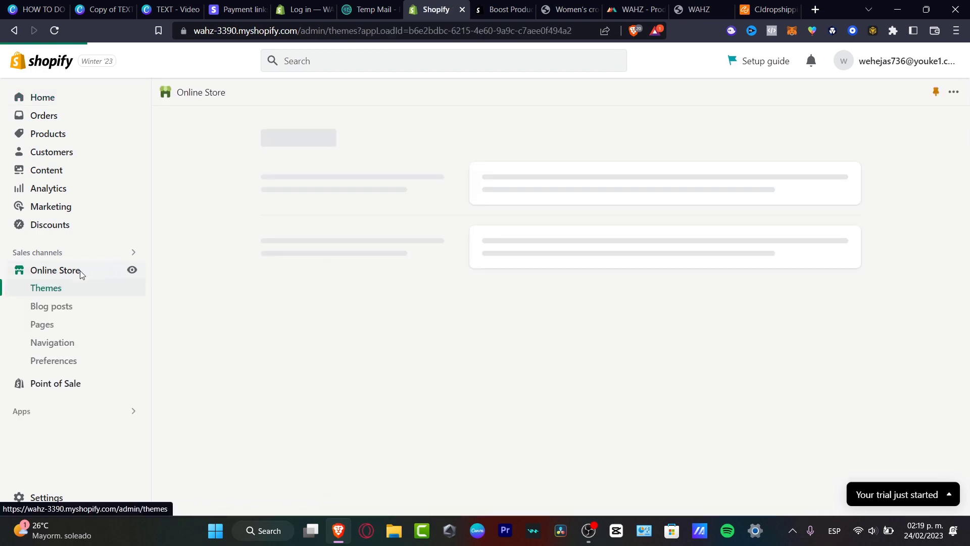
left_click(58, 326)
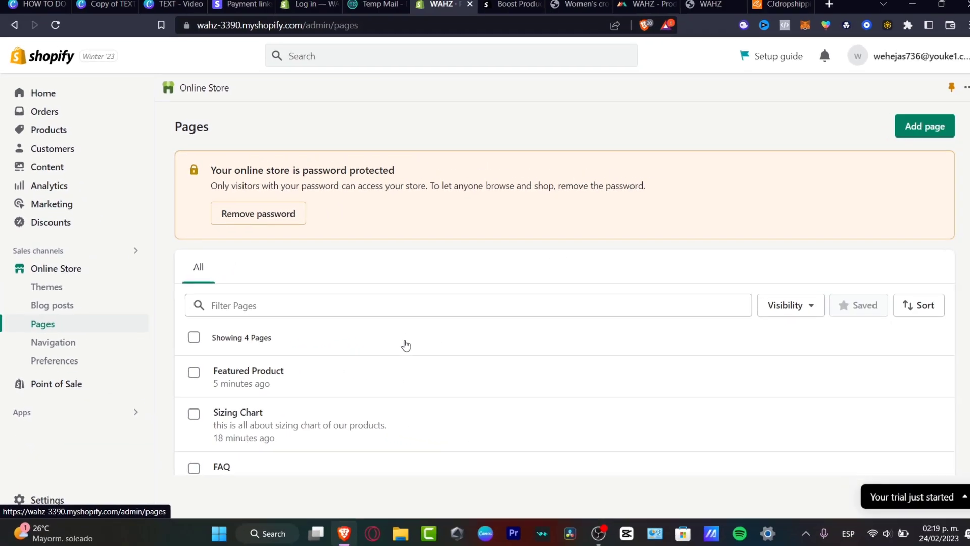
scroll(736, 331, "down", 2)
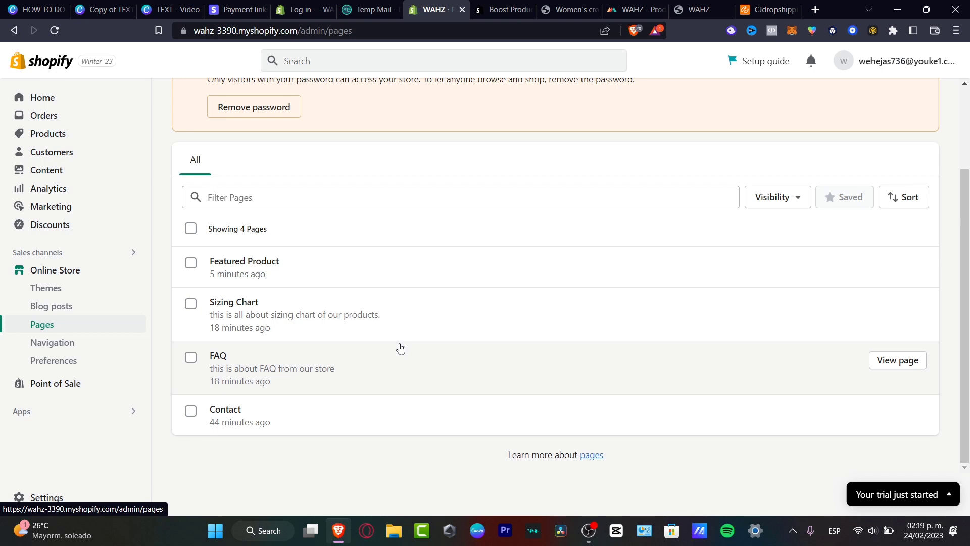
scroll(772, 161, "up", 3)
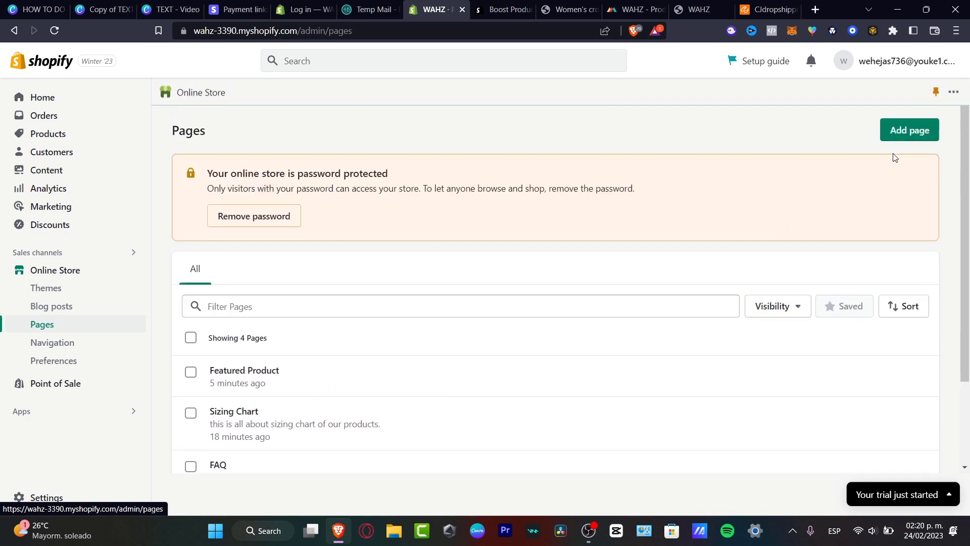
Create a 'Send your design' page with an intro inviting visitors to send designs to be featured
left_click(929, 131)
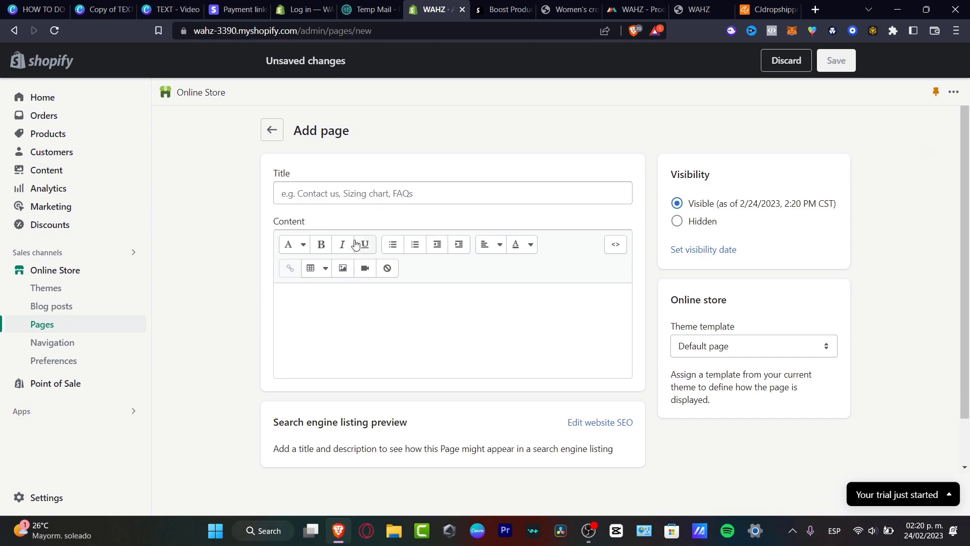
left_click(351, 193)
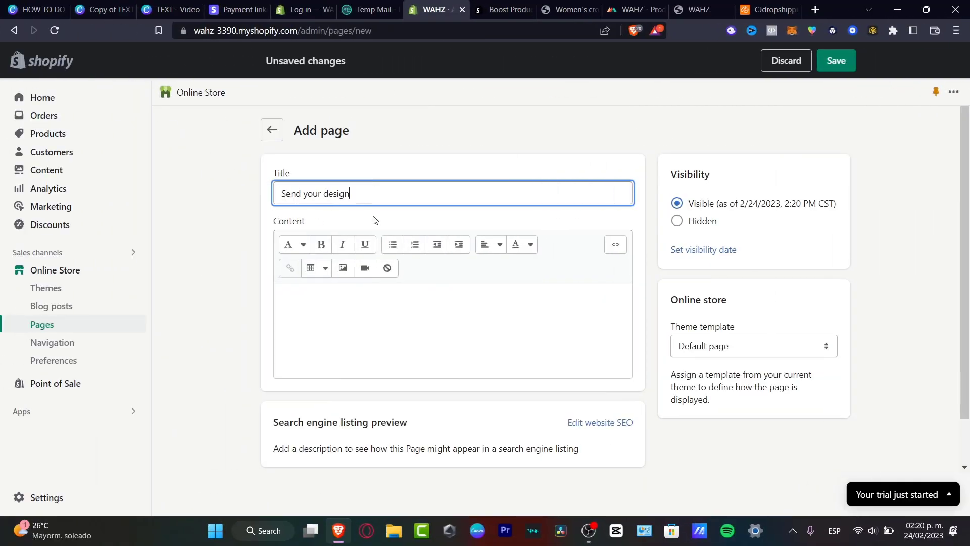
left_click(411, 320)
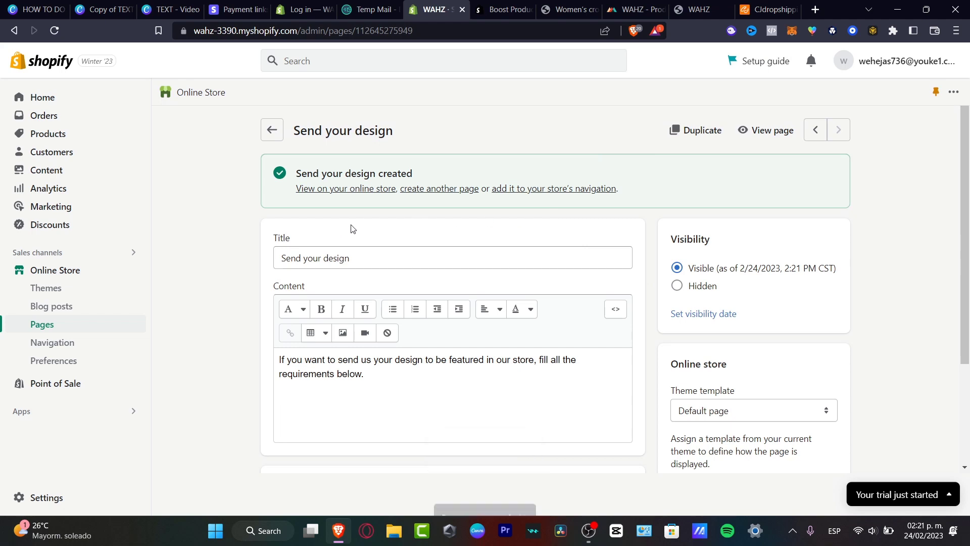
left_click(48, 275)
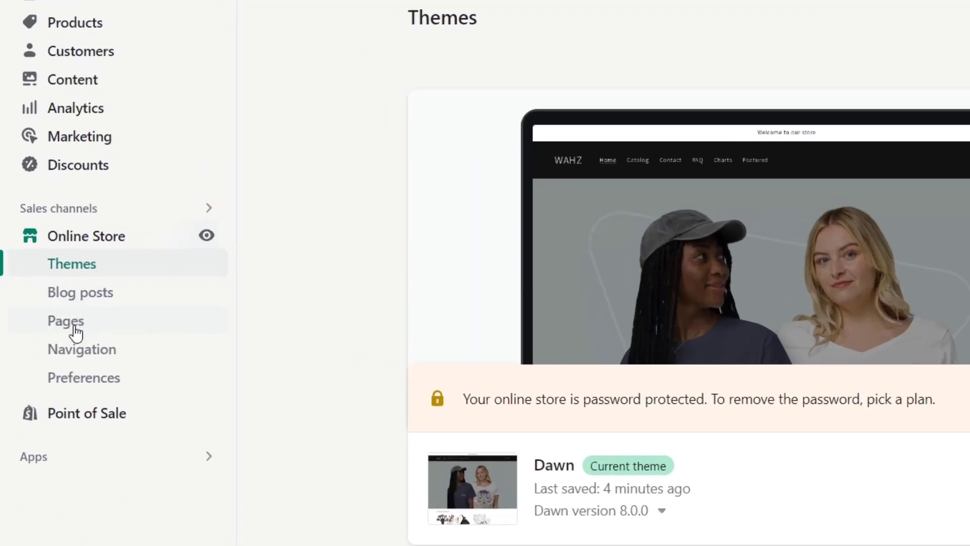
Open the Main menu from the store's navigation settings for editing
left_click(33, 343)
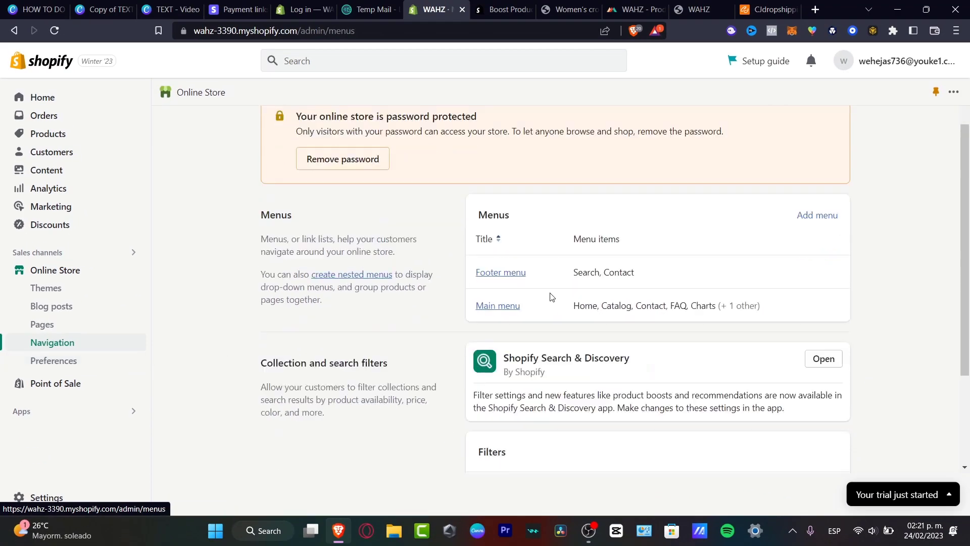
scroll(551, 297, "down", 3)
left_click(513, 173)
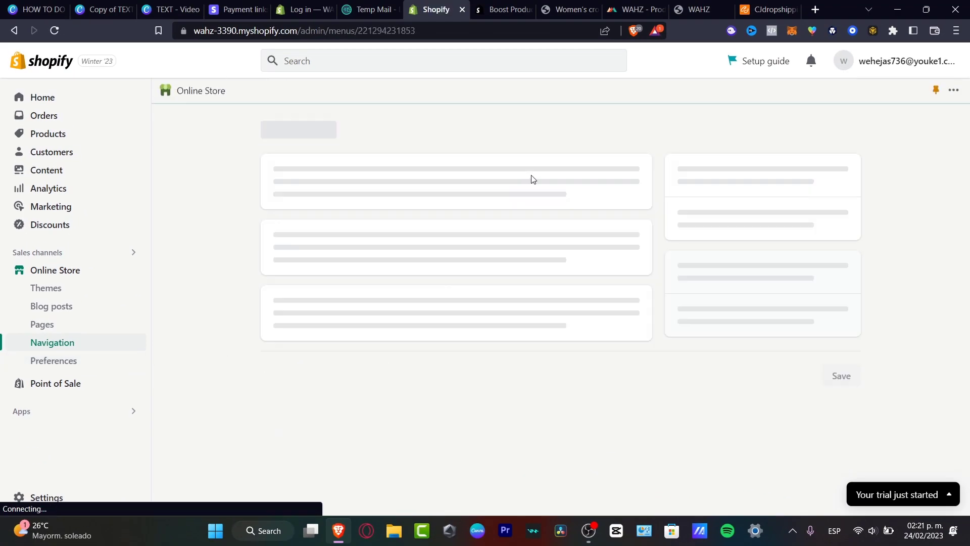
scroll(537, 188, "down", 2)
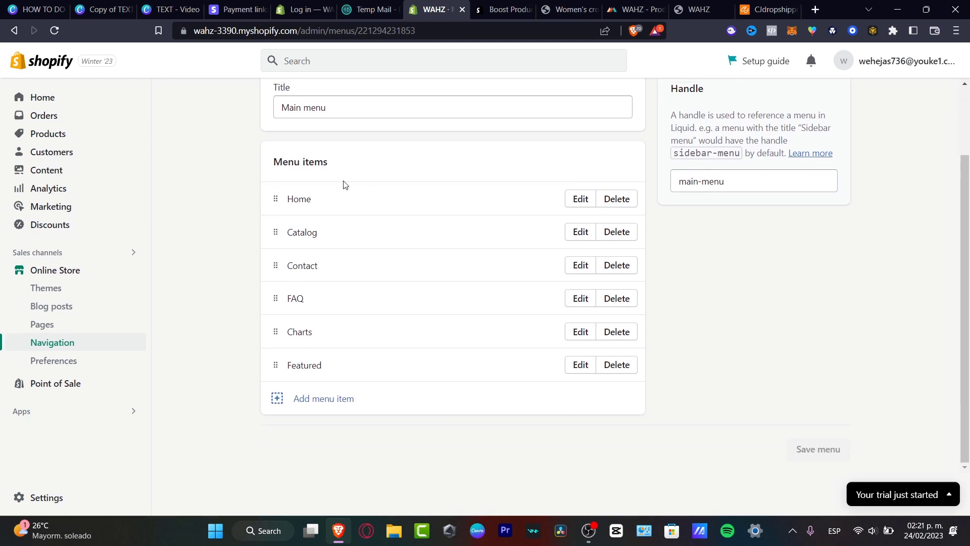
Delete the FAQ, Charts and Featured menu items, leaving Home, Catalog and Contact
left_click(615, 299)
left_click(631, 323)
left_click(626, 332)
left_click(634, 324)
left_click(626, 365)
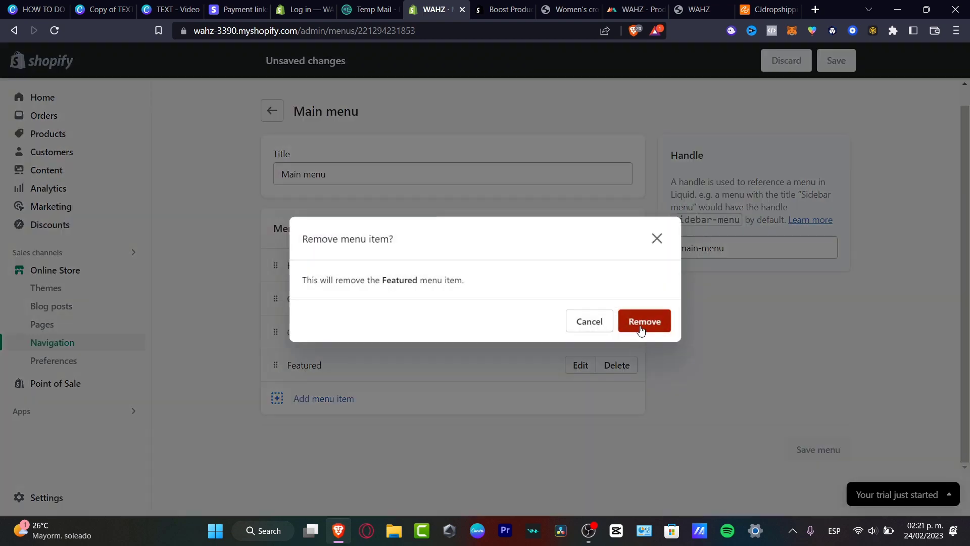
left_click(644, 321)
left_click(326, 385)
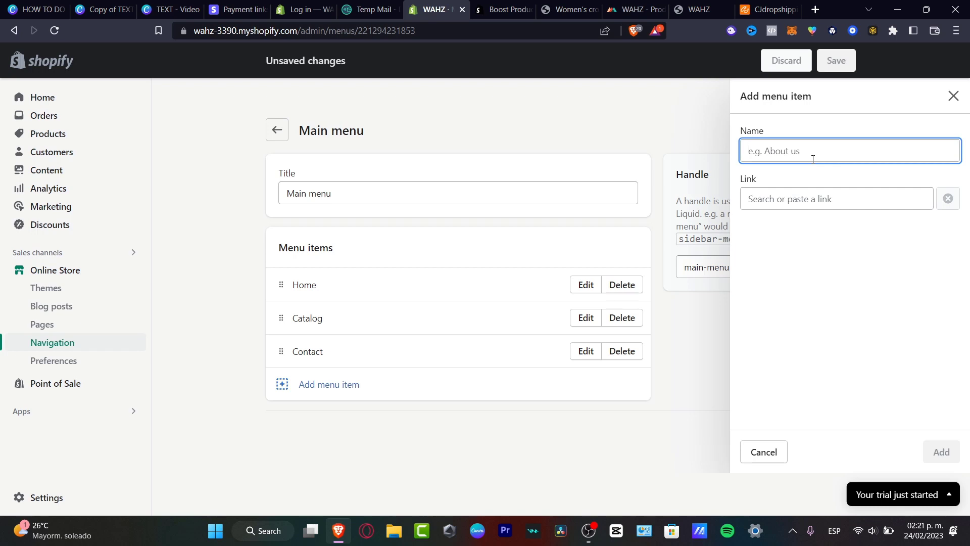
Add a 'Send your design' menu item linked to that page and save the Main menu
left_click(851, 197)
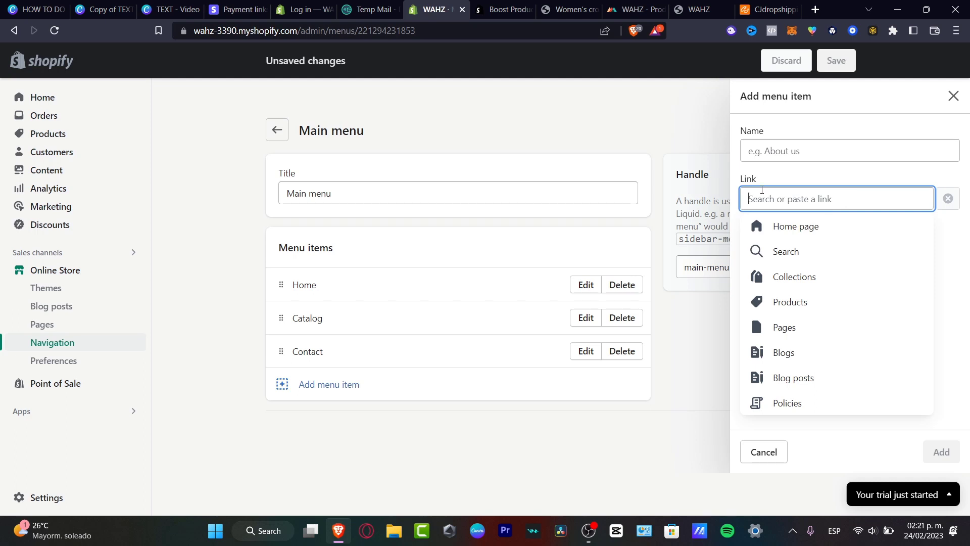
left_click(785, 327)
left_click(825, 333)
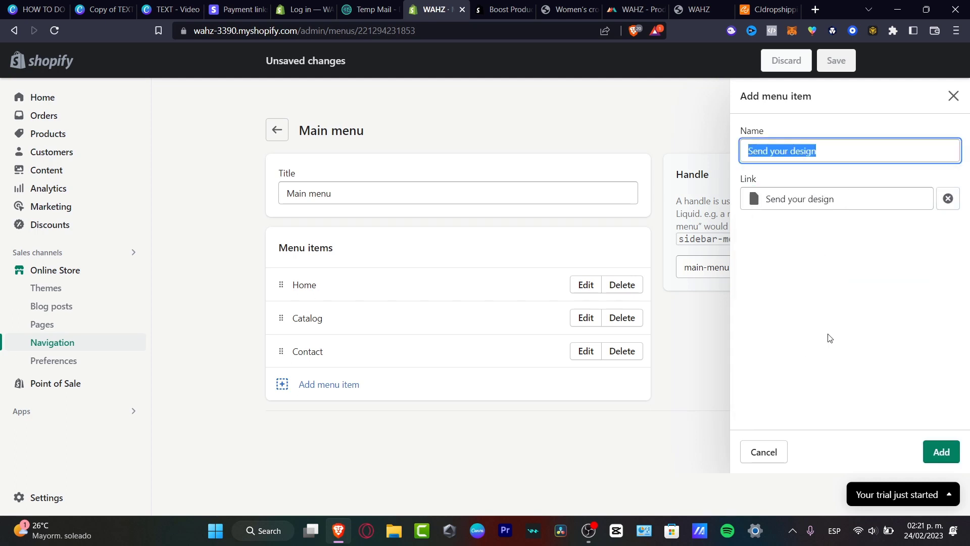
left_click(818, 142)
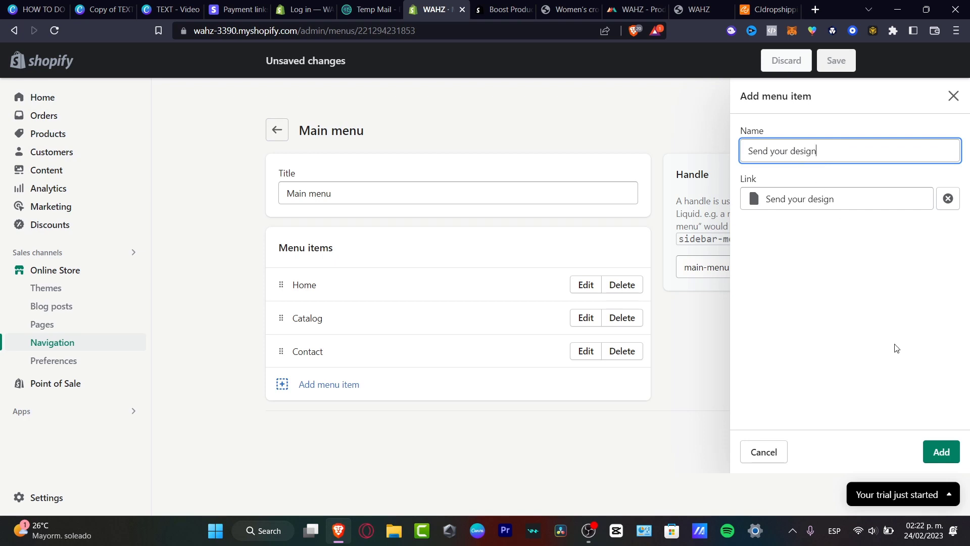
left_click(940, 451)
scroll(562, 404, "down", 1)
left_click(801, 456)
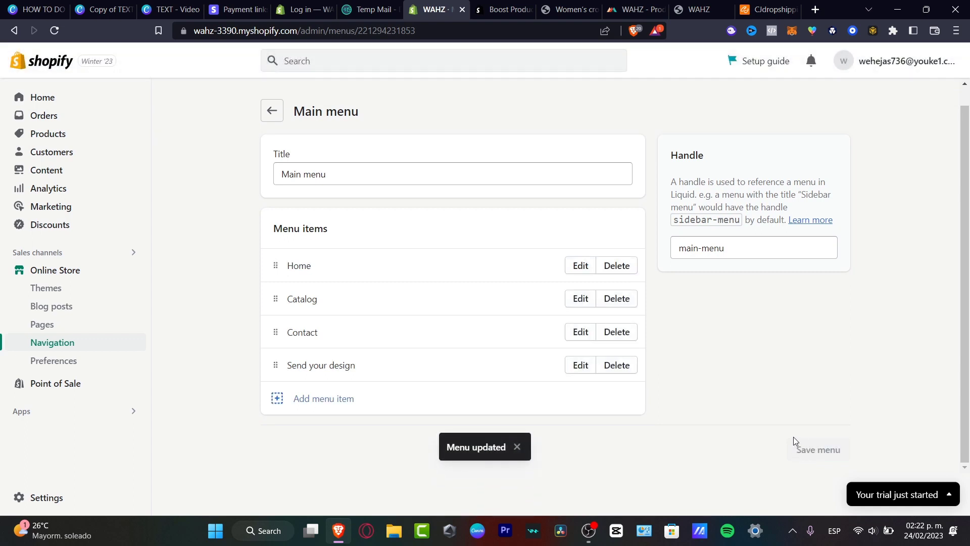
left_click(81, 271)
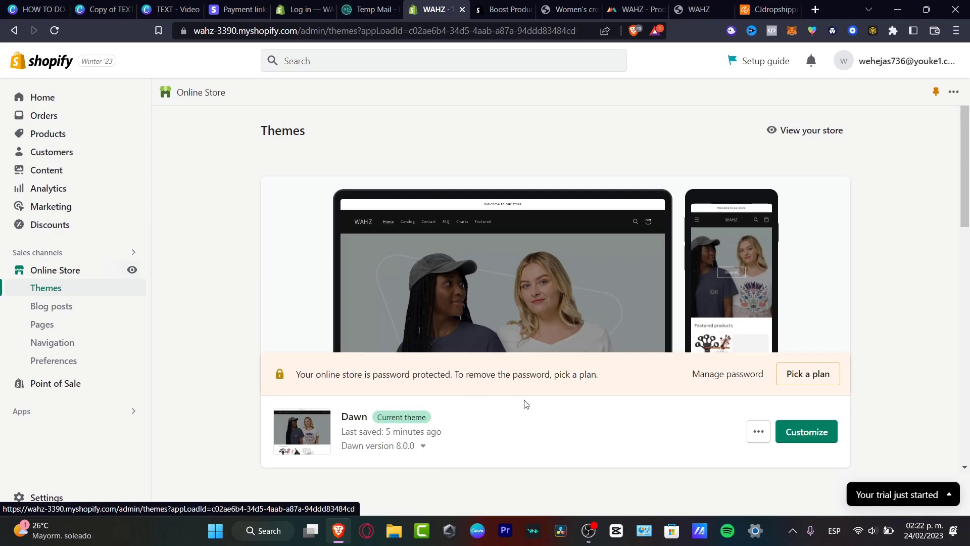
scroll(864, 450, "down", 3)
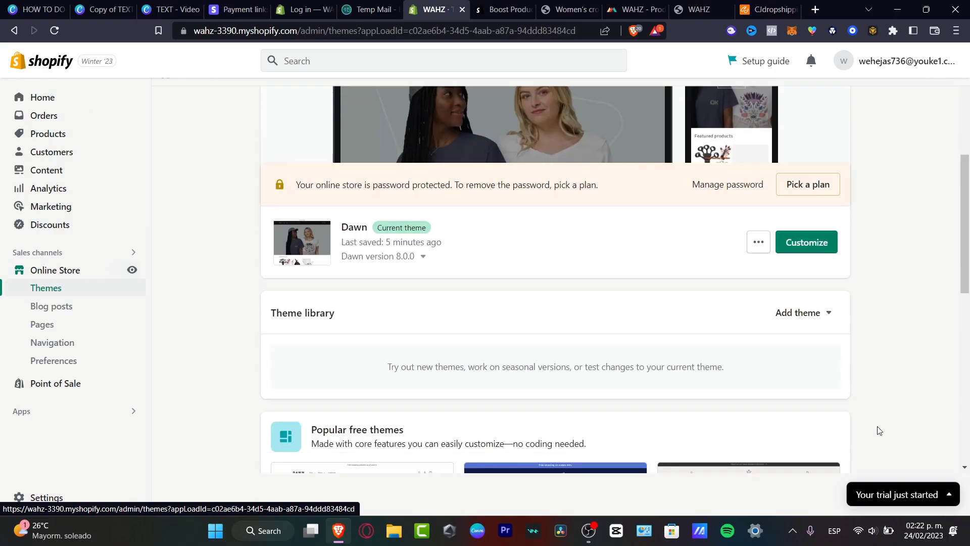
Customize the Dawn theme and preview the Send your design page through its header link
left_click(821, 254)
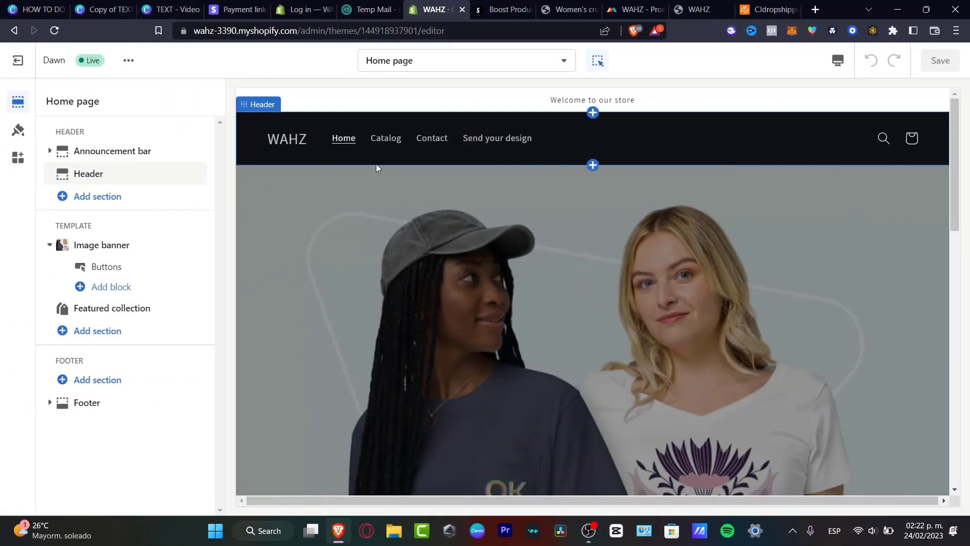
left_click(525, 141)
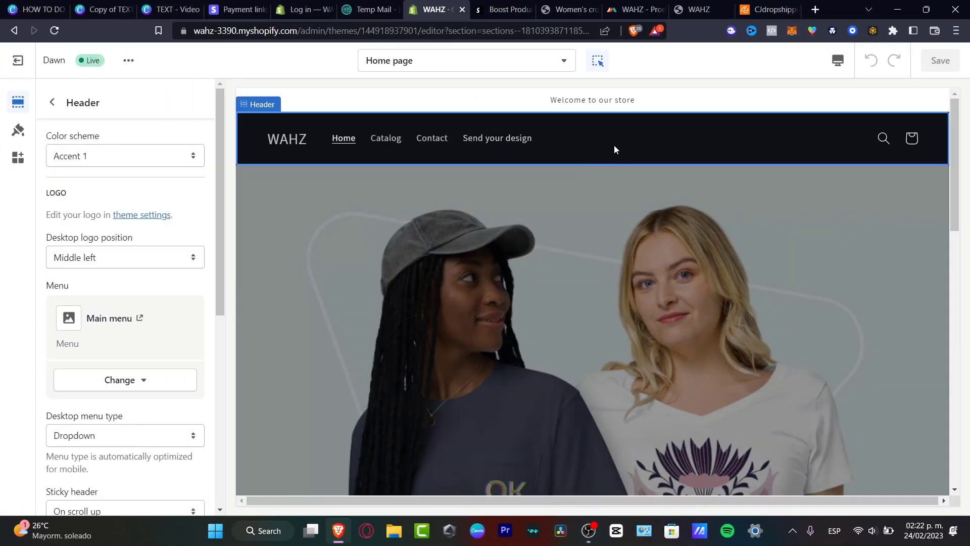
left_click(514, 143)
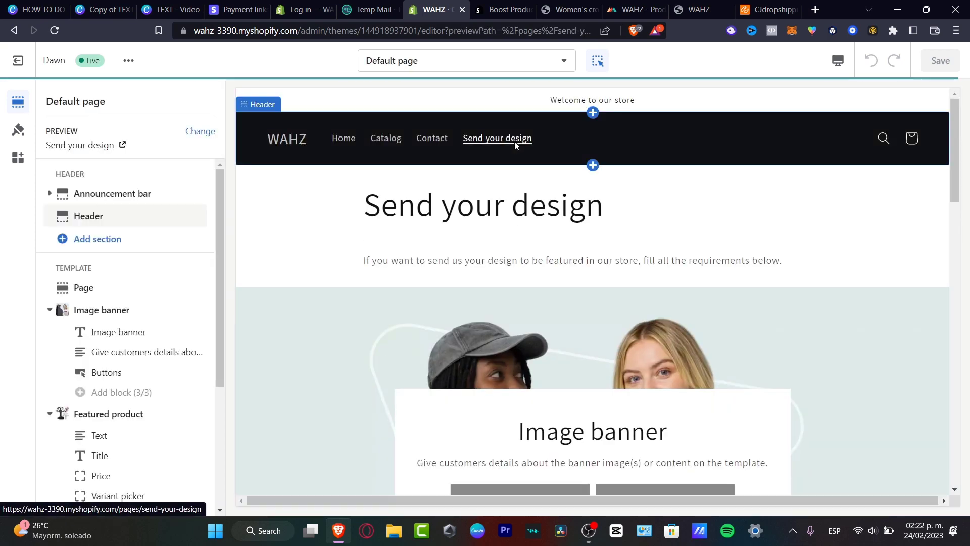
scroll(644, 273, "down", 12)
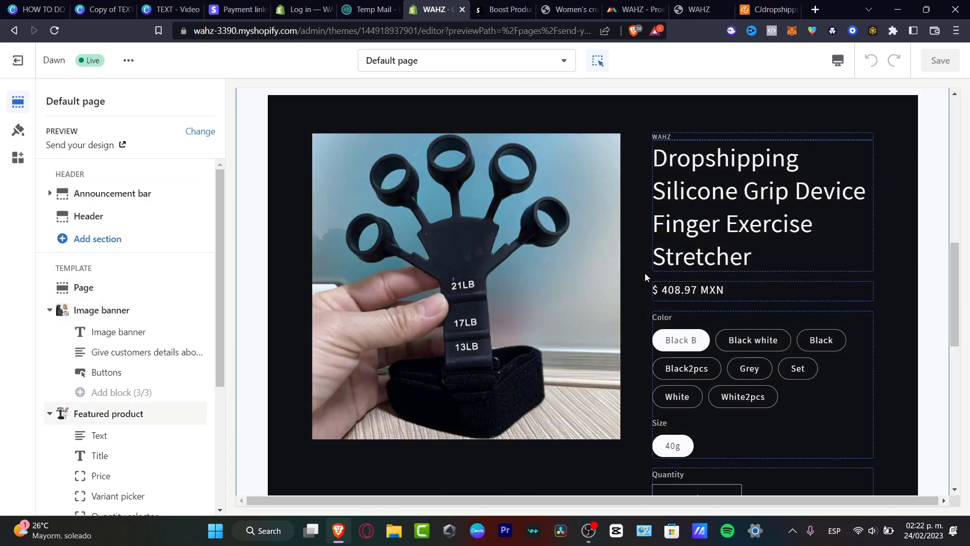
scroll(645, 273, "down", 5)
scroll(645, 273, "up", 20)
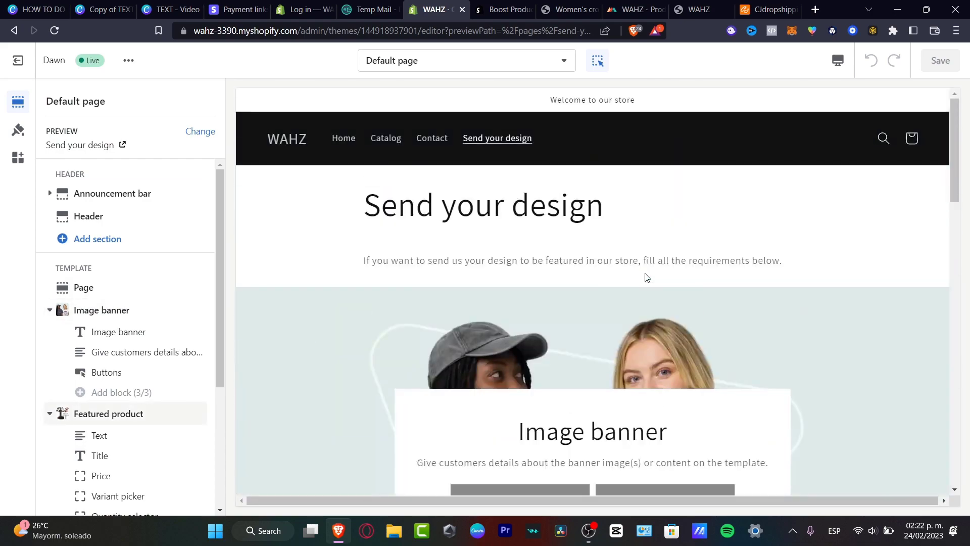
scroll(644, 276, "down", 18)
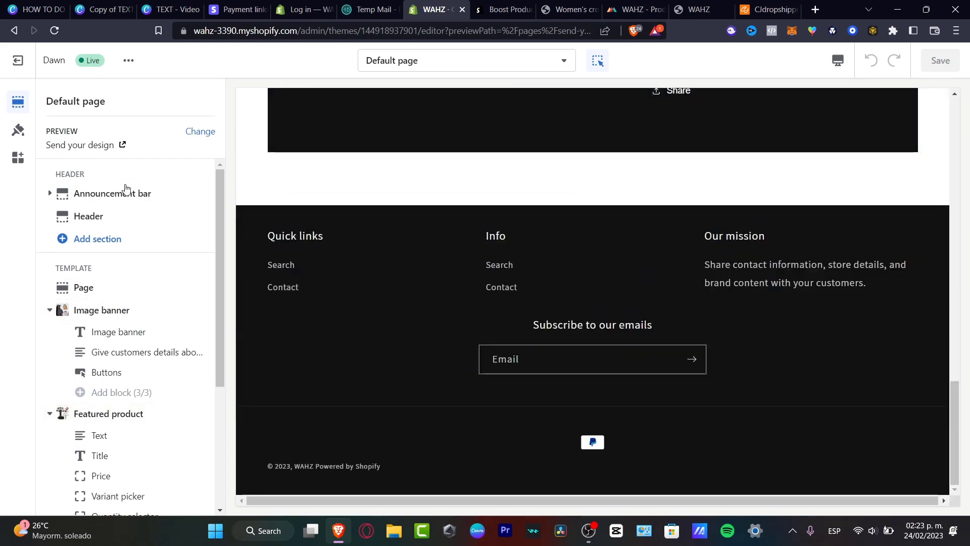
scroll(623, 260, "up", 20)
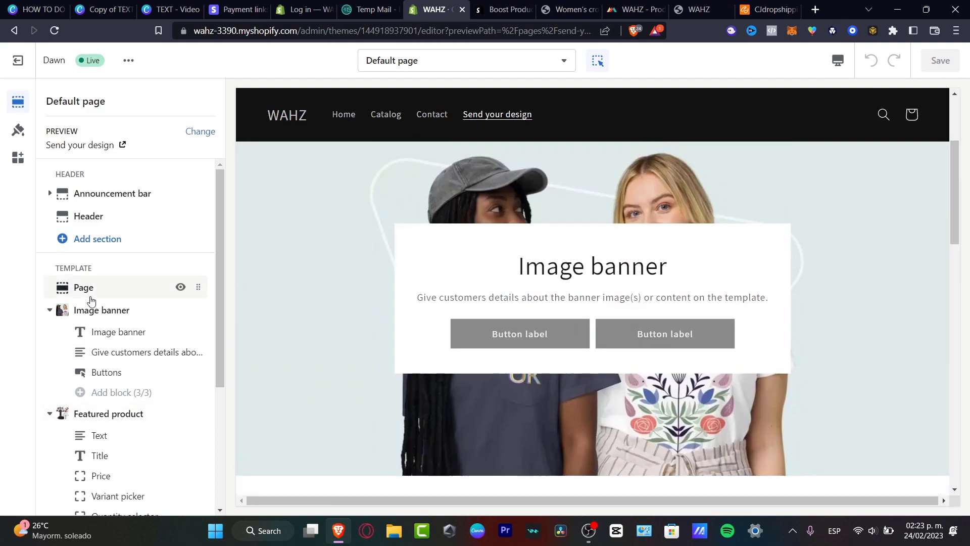
Hide the Image banner and Featured product sections on the Default page template
left_click(49, 309)
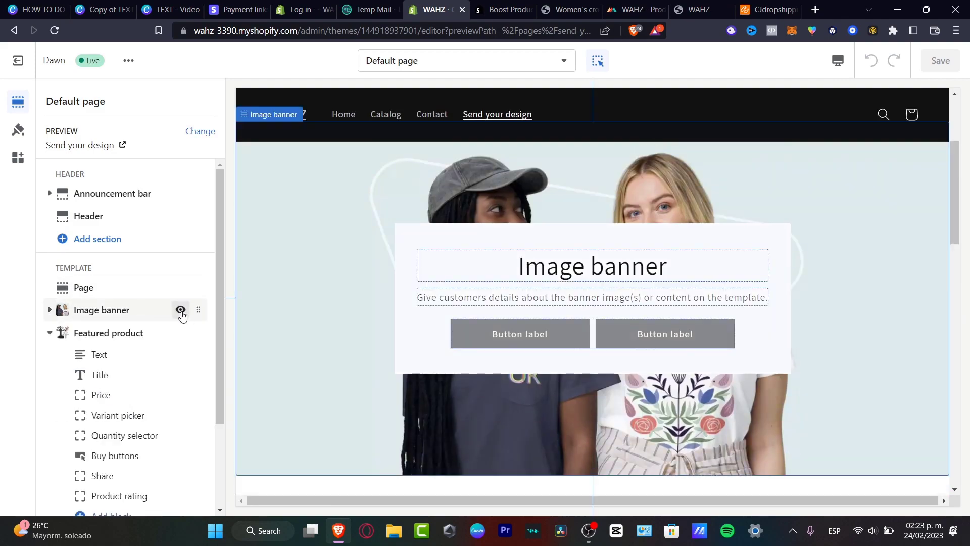
left_click(180, 310)
left_click(180, 332)
left_click_drag(76, 268, 89, 268)
Search sections for 'form' and add a Contact form section to the page
left_click(105, 355)
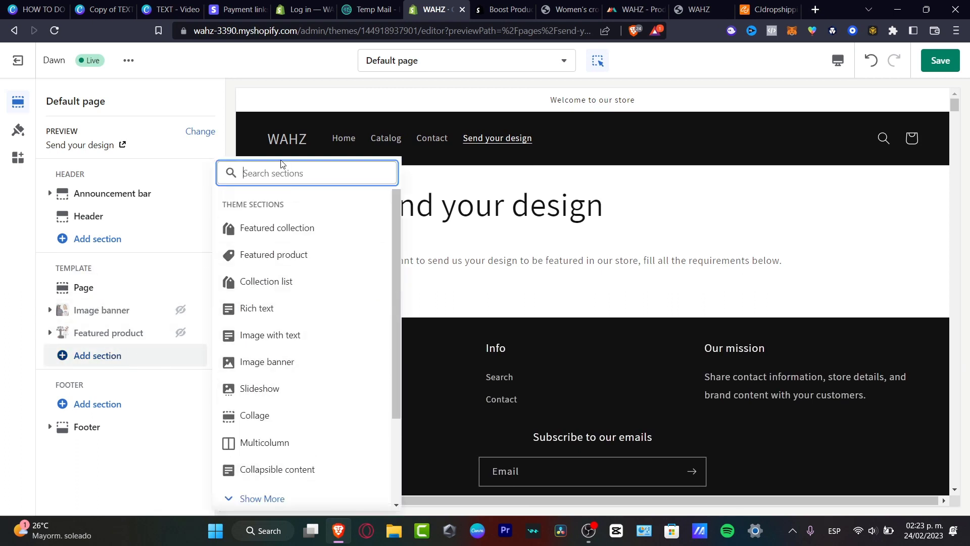
type("form")
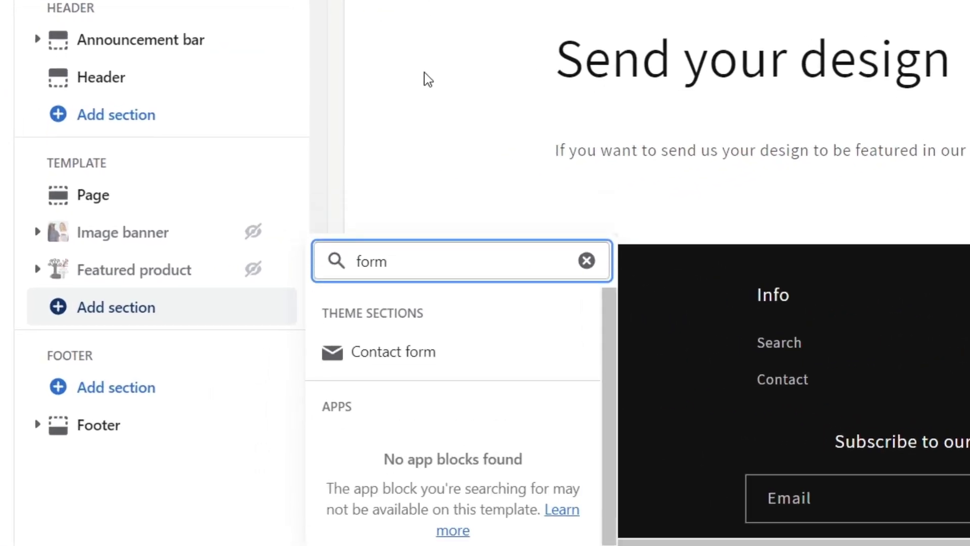
left_click(438, 353)
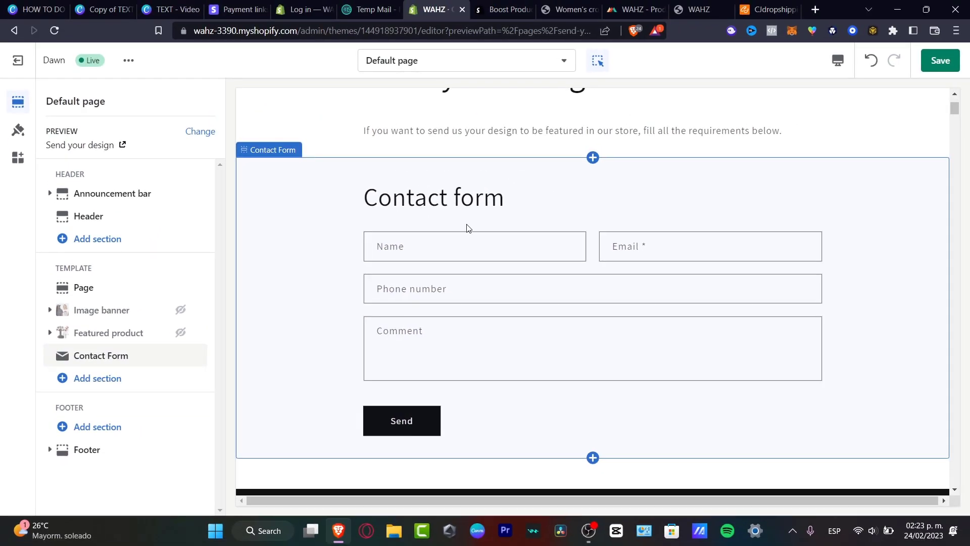
left_click(638, 214)
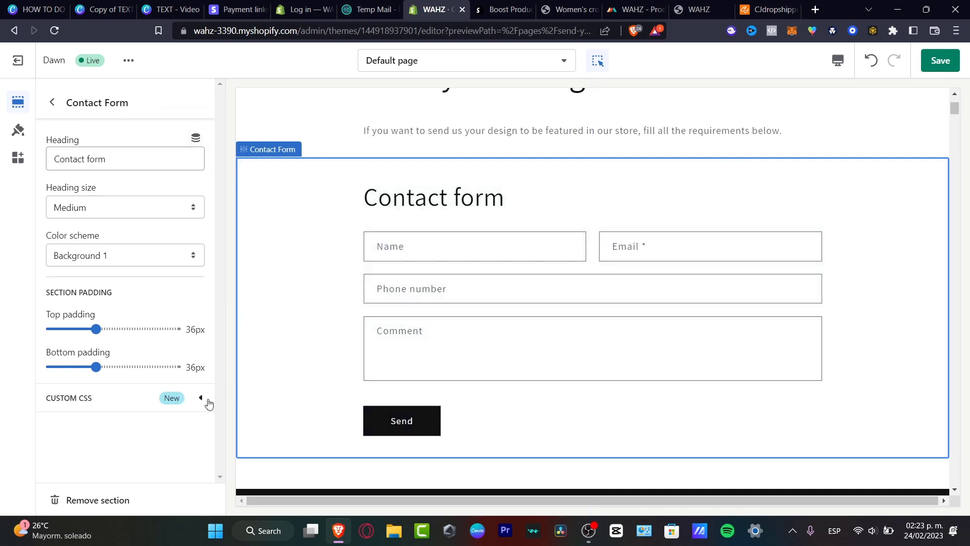
left_click(116, 402)
scroll(138, 398, "down", 1)
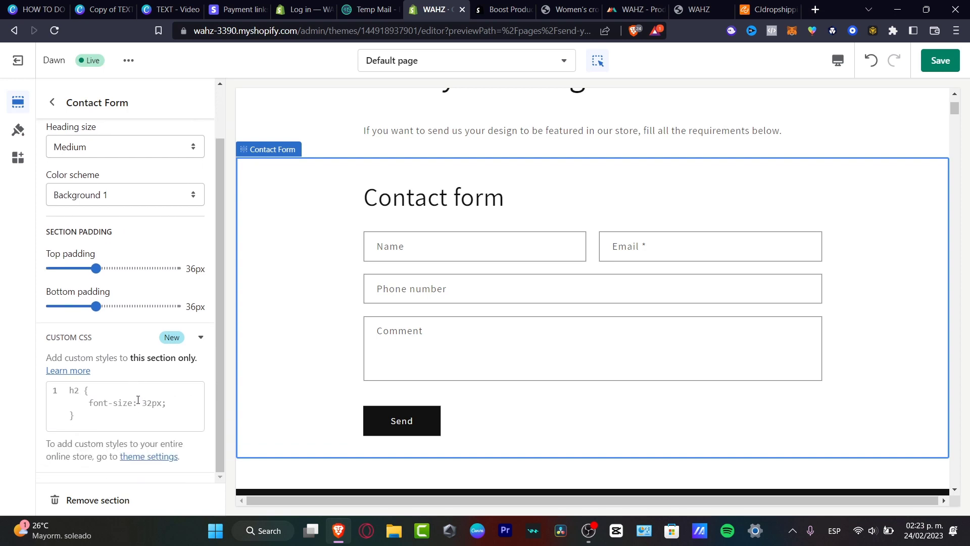
left_click(119, 410)
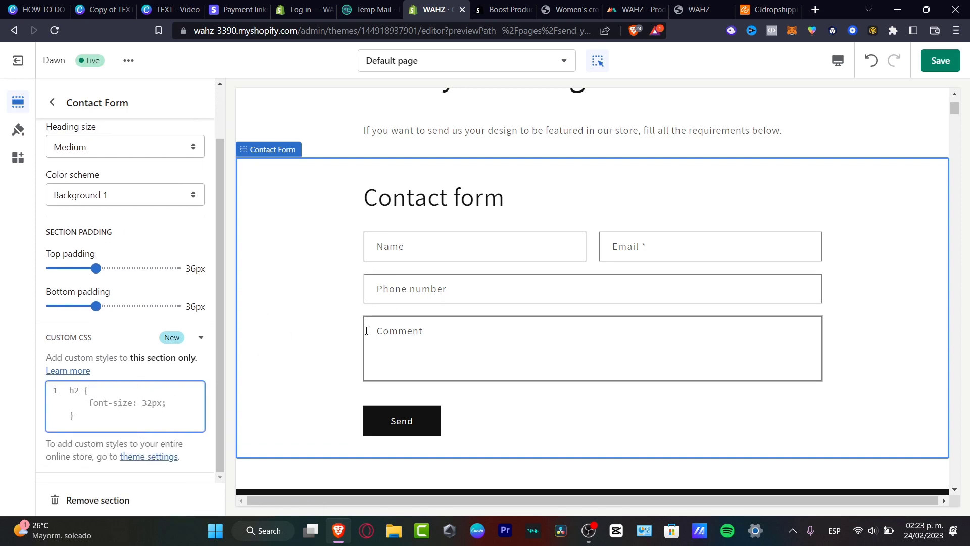
left_click_drag(95, 266, 132, 270)
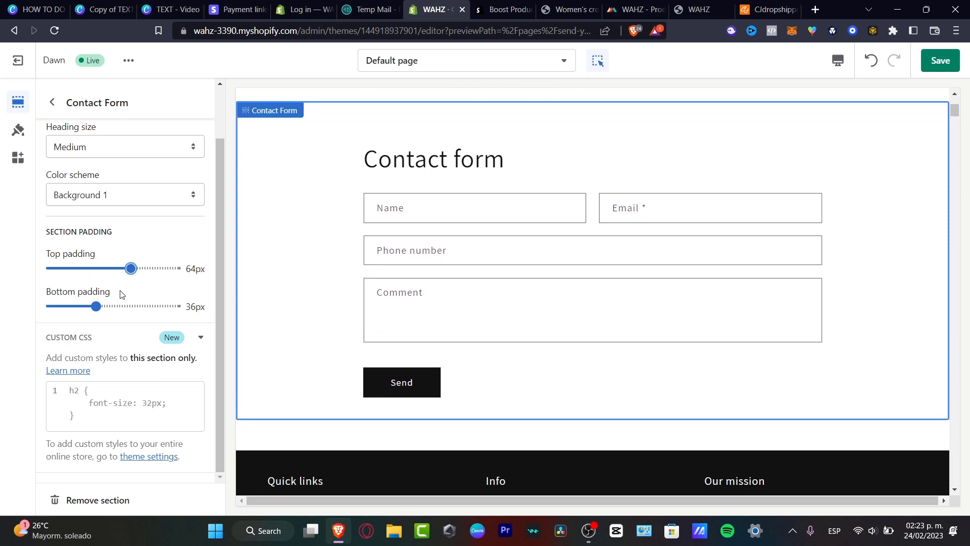
left_click_drag(96, 306, 150, 306)
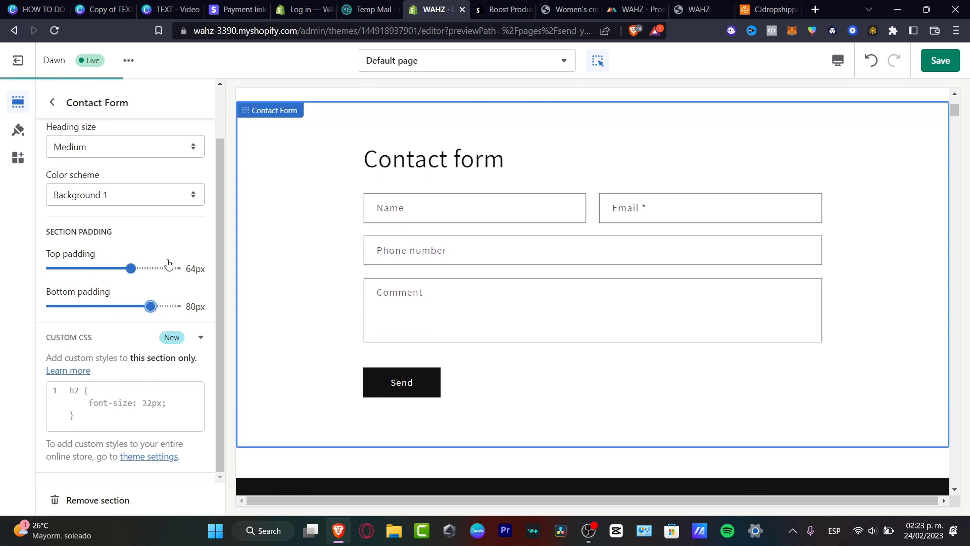
scroll(135, 209, "up", 2)
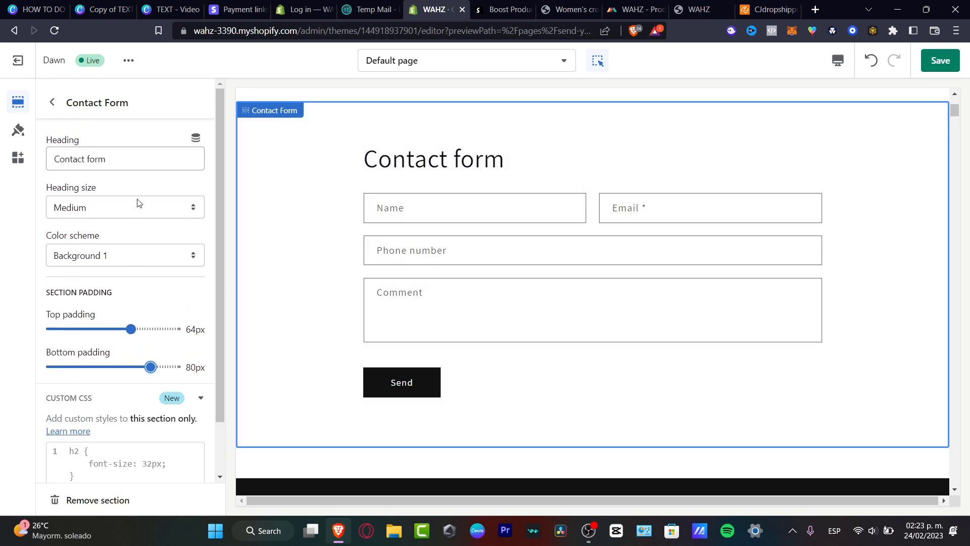
left_click(152, 169)
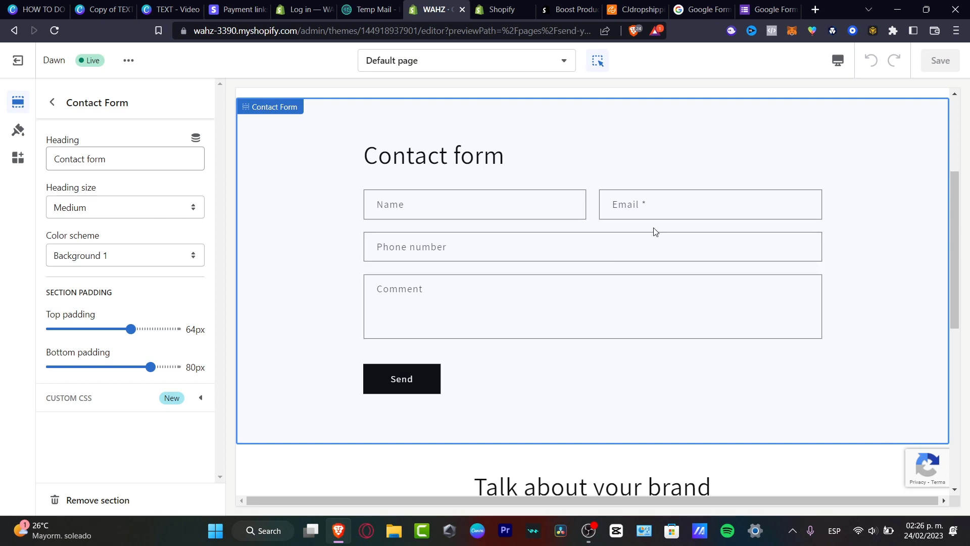
left_click(510, 208)
left_click(595, 249)
left_click(639, 324)
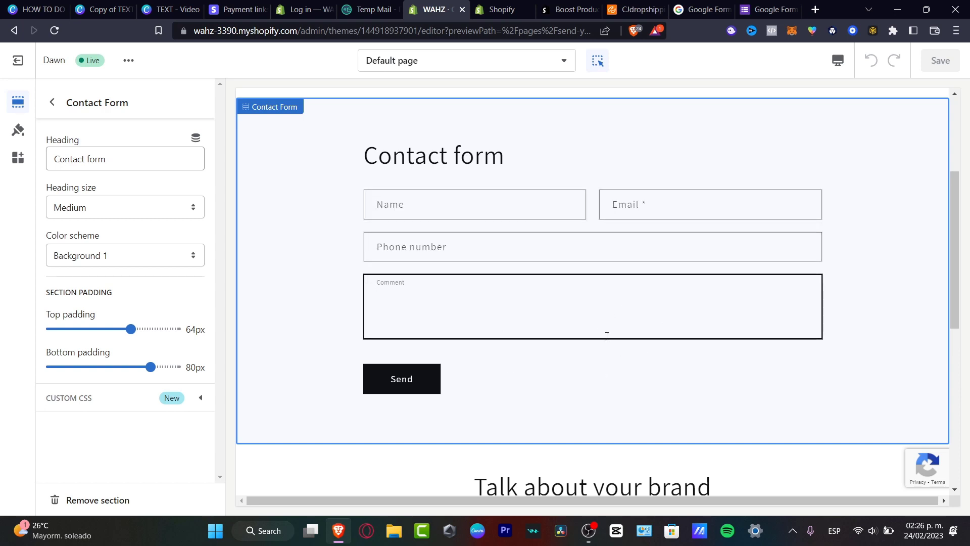
scroll(607, 336, "down", 3)
scroll(606, 334, "up", 6)
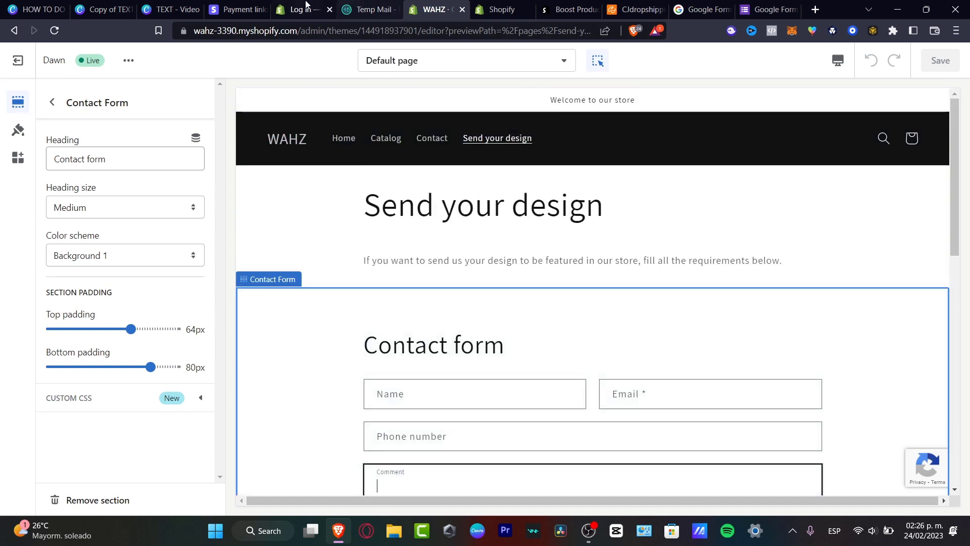
Exit the theme editor and open the Recommended apps page in the App Store
left_click(302, 7)
left_click(434, 9)
left_click(17, 60)
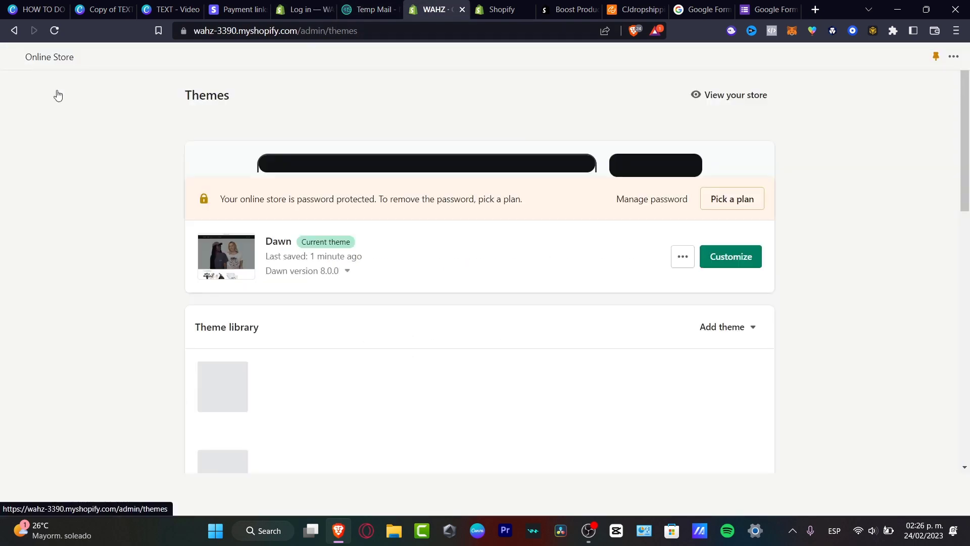
left_click(32, 417)
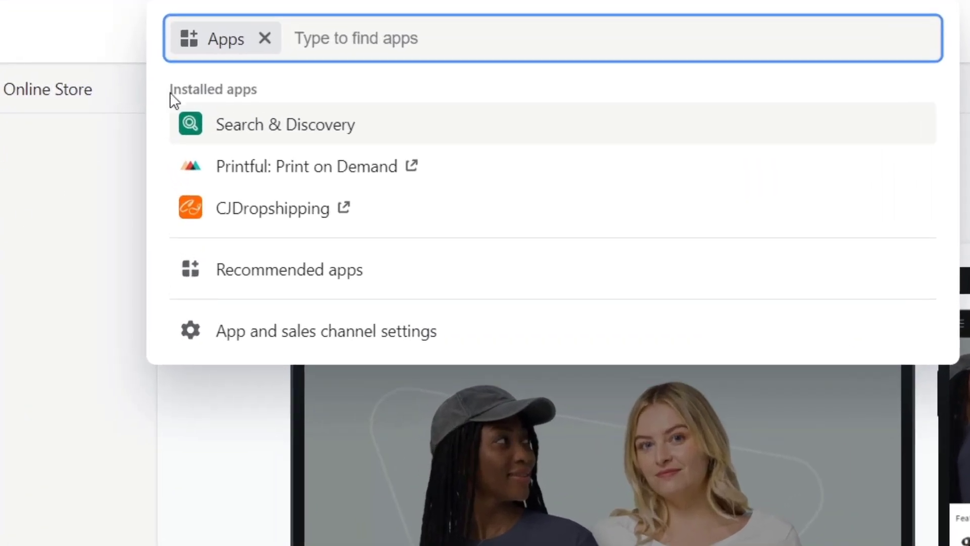
left_click(337, 277)
scroll(315, 196, "down", 5)
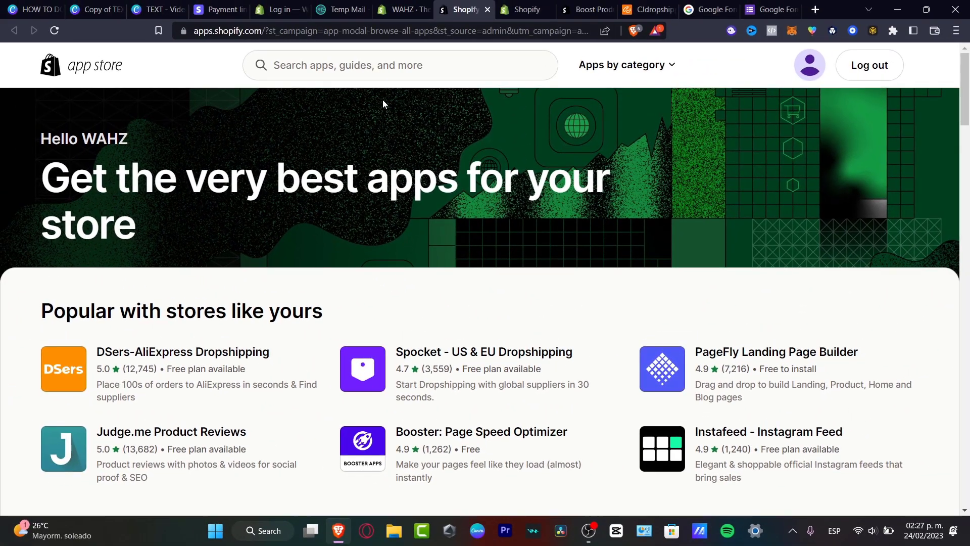
Search the App Store for 'forms' and open the Pify Form Builder-Contact Form listing
left_click(374, 69)
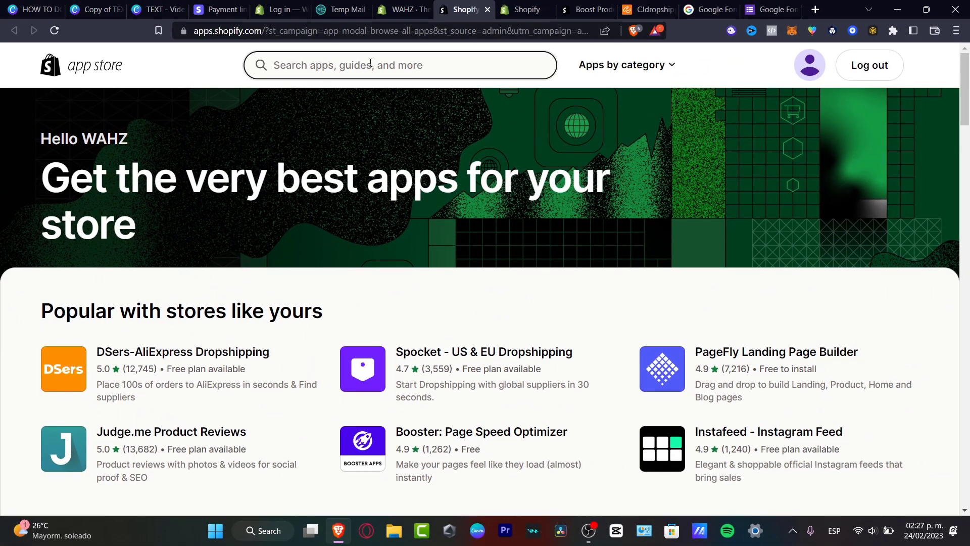
type("forms")
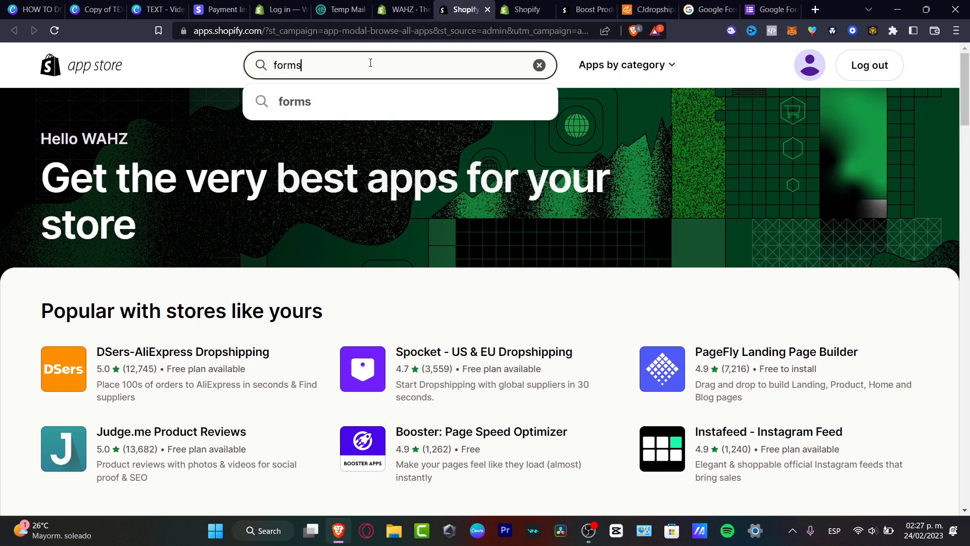
key("Return")
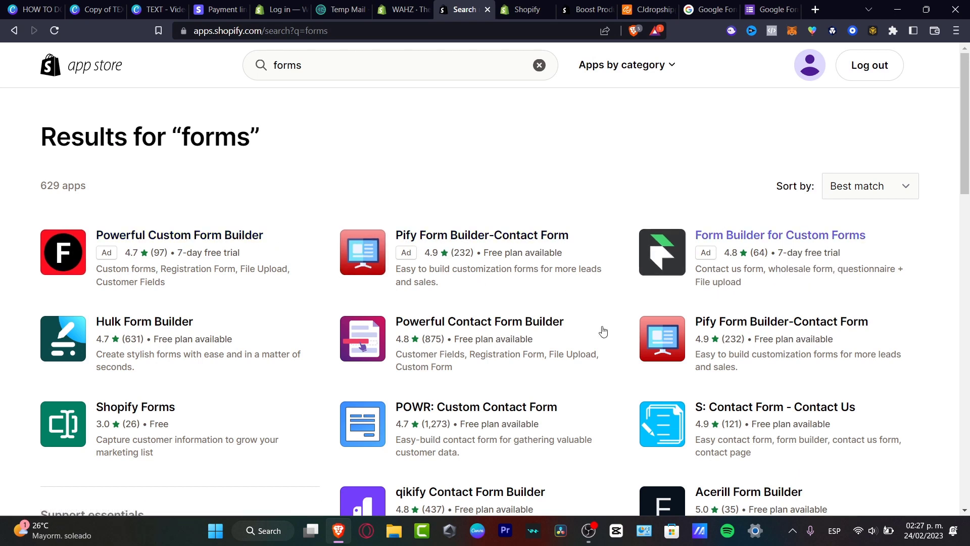
left_click(500, 237)
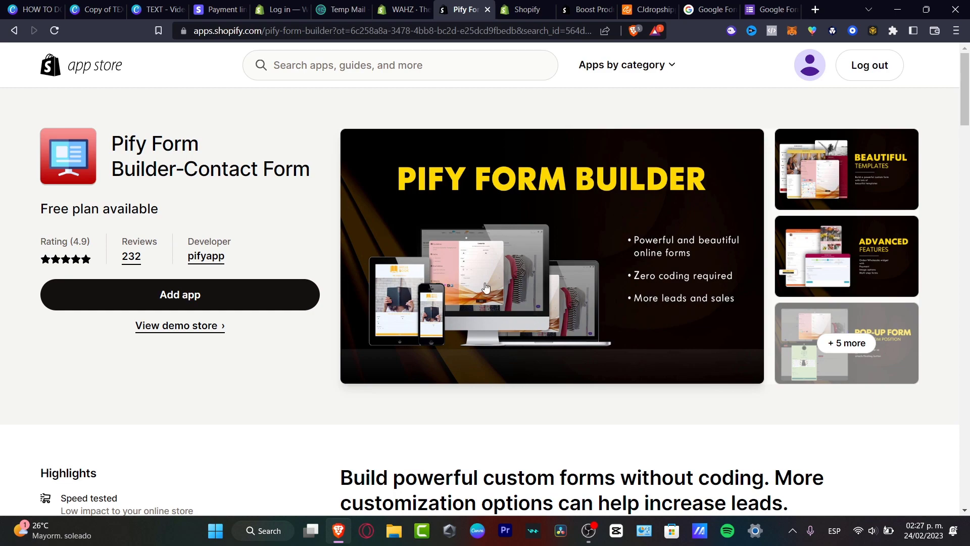
scroll(451, 307, "down", 4)
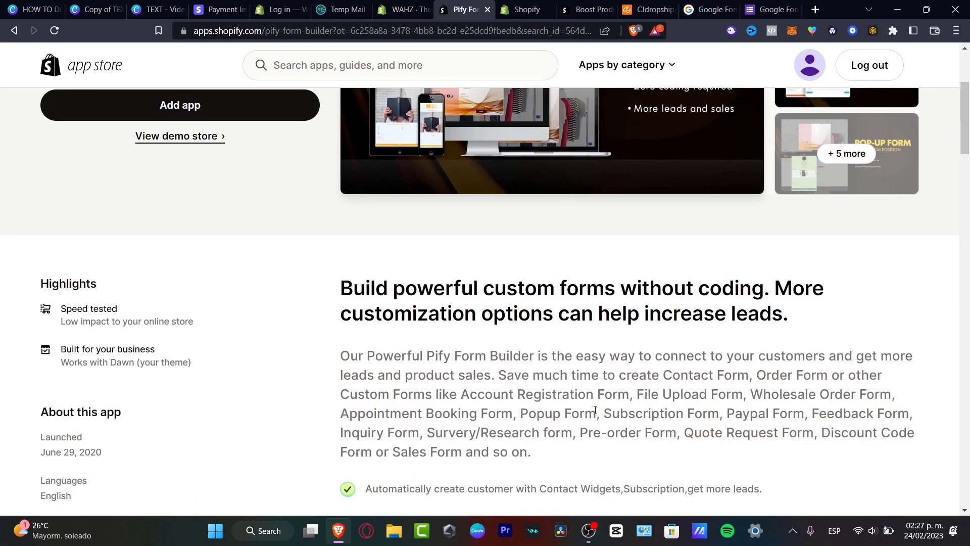
scroll(334, 338, "up", 4)
Install Pify and design a new form from the Application Forms' Wholesale Application Form template
left_click(253, 301)
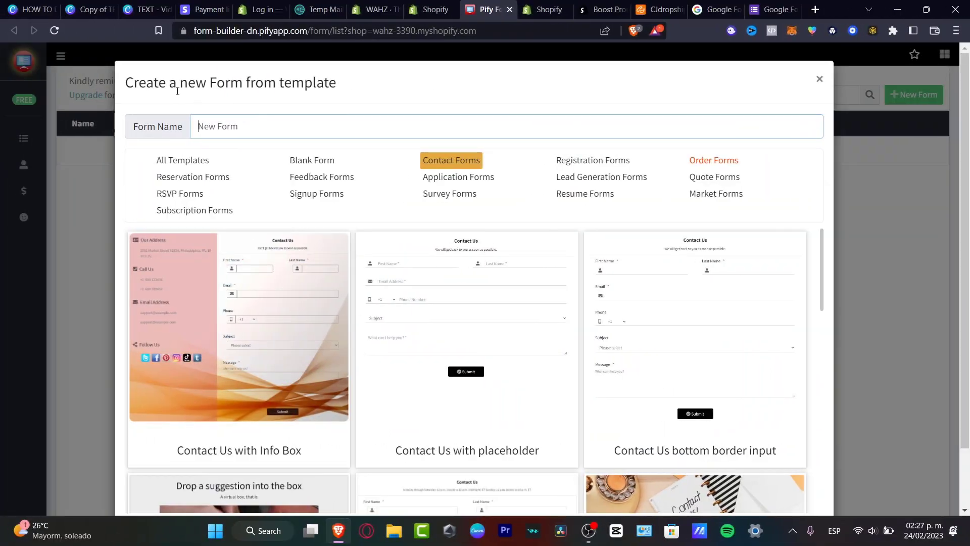
scroll(441, 217, "down", 1)
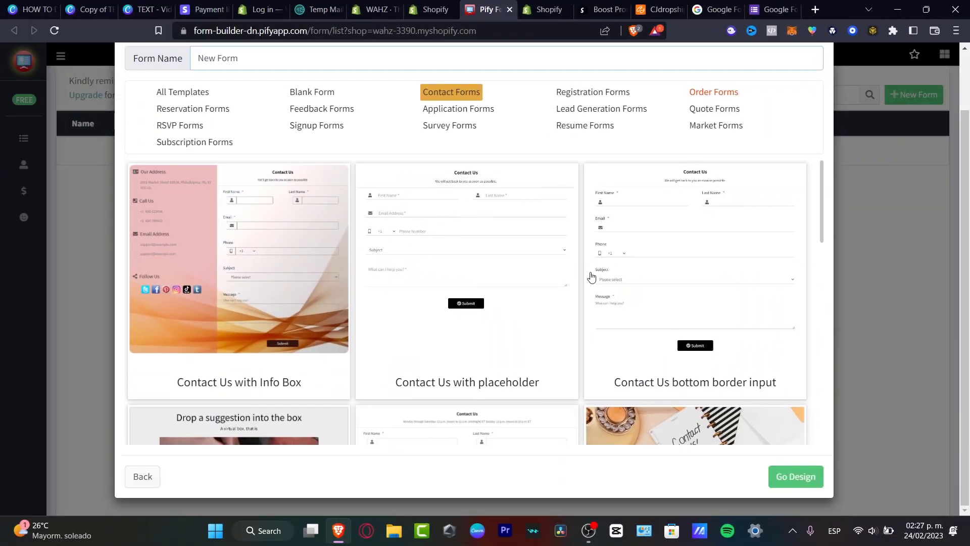
left_click(464, 108)
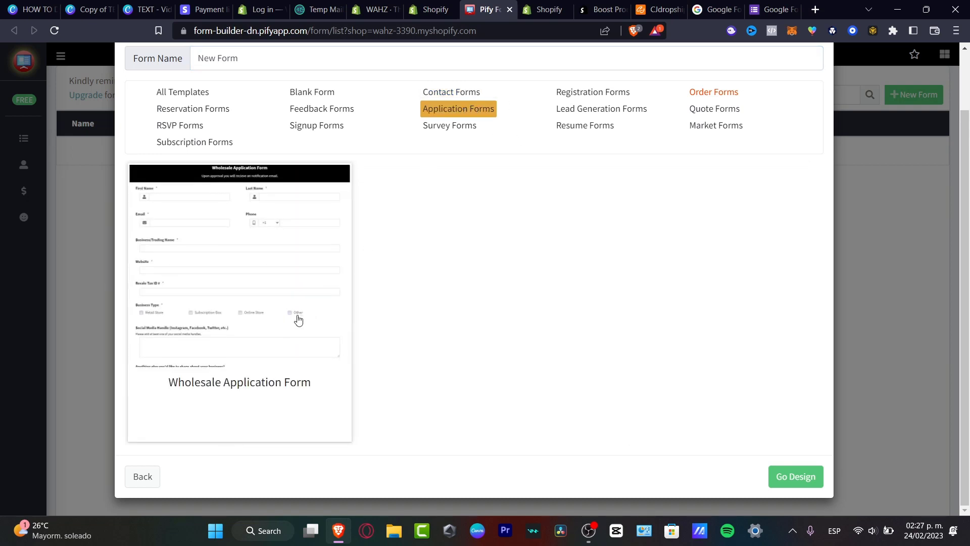
left_click(294, 324)
left_click(812, 486)
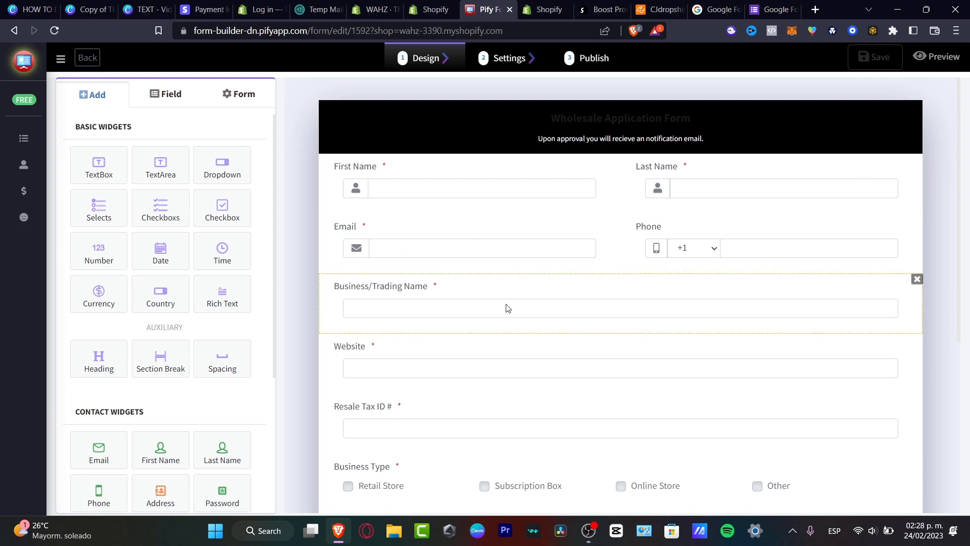
Change the Website field's question text to 'What are your main goals?'
scroll(510, 311, "down", 4)
left_click(401, 228)
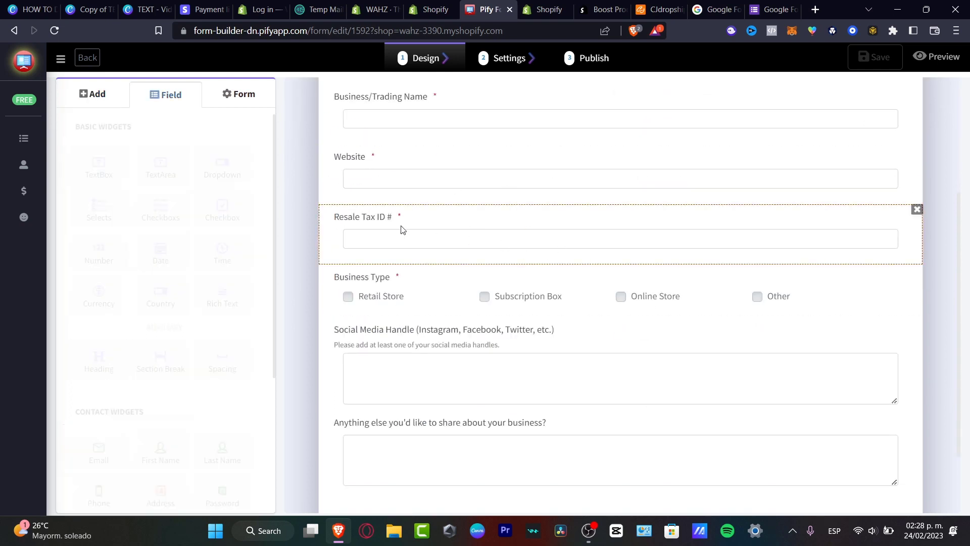
left_click(346, 161)
left_click(232, 157)
key("ctrl+a")
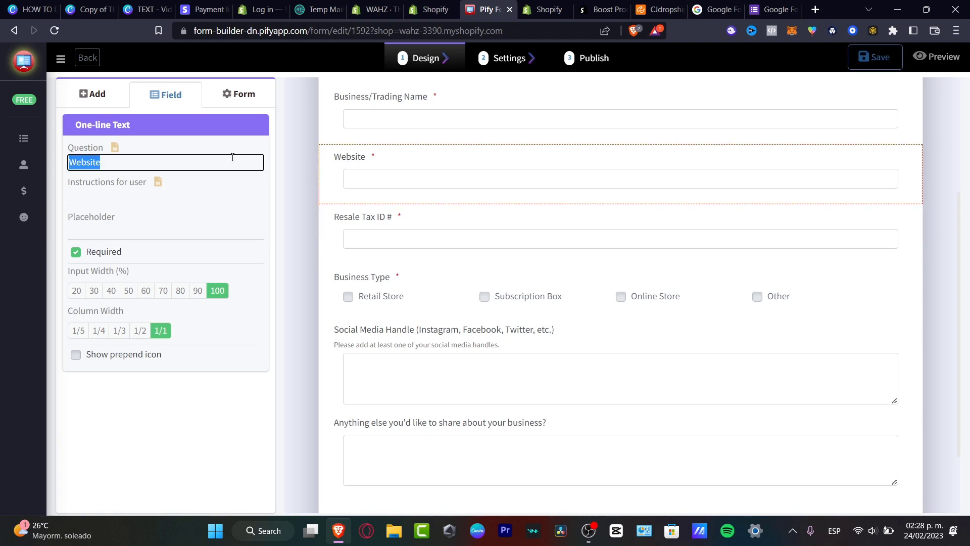
type("What is")
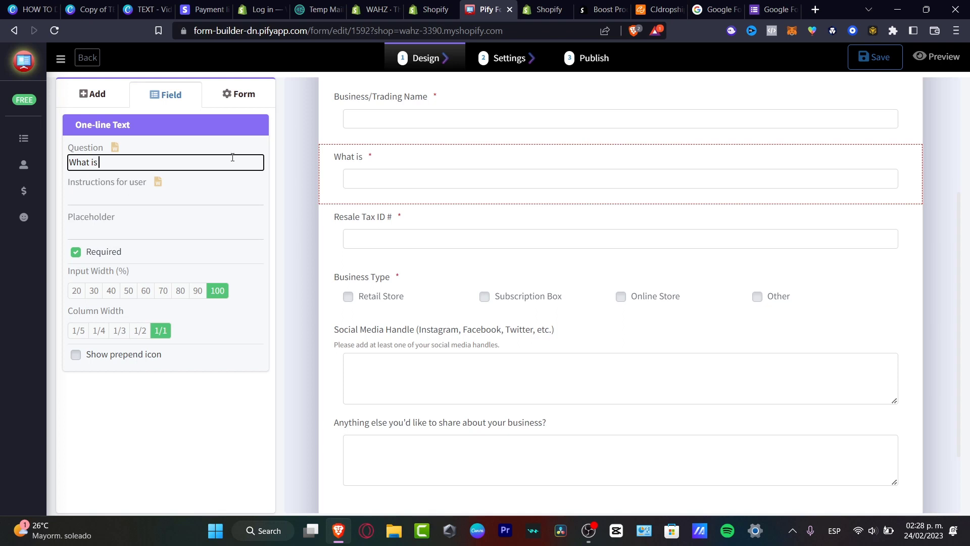
type(" your main")
key("ctrl+a")
type("What are your main goals?")
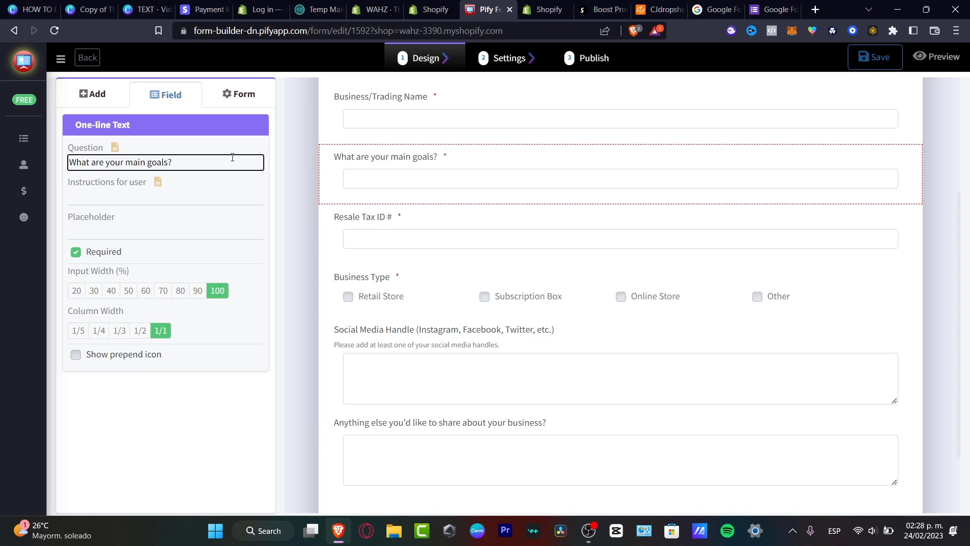
scroll(526, 294, "down", 2)
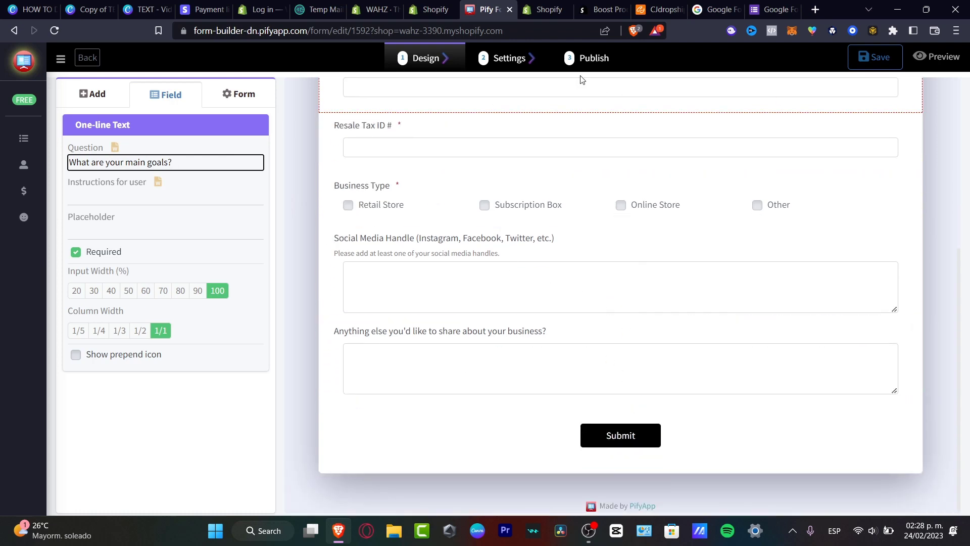
scroll(799, 296, "up", 2)
Save the form and highlight the FREE plan's 8-field limit notice
left_click(872, 57)
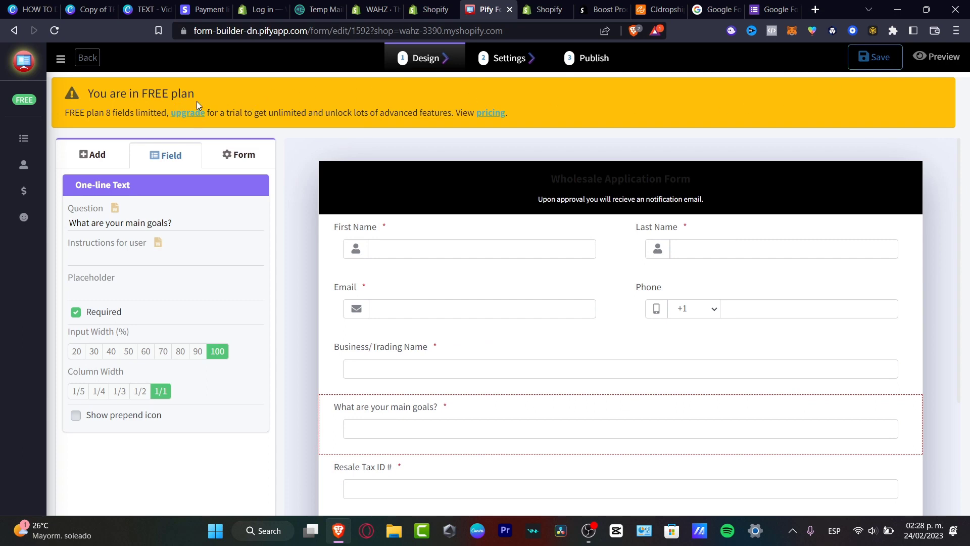
left_click_drag(154, 94, 167, 112)
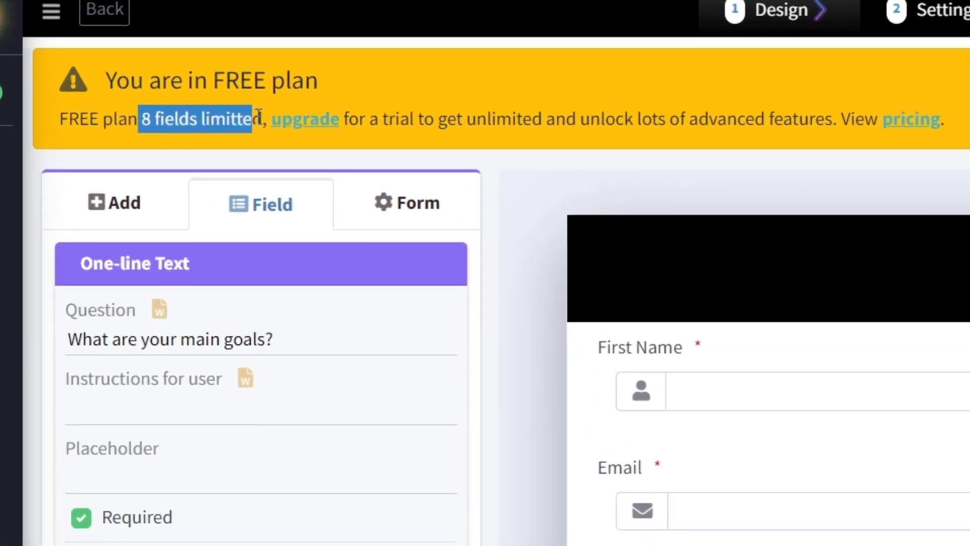
left_click_drag(214, 75, 321, 79)
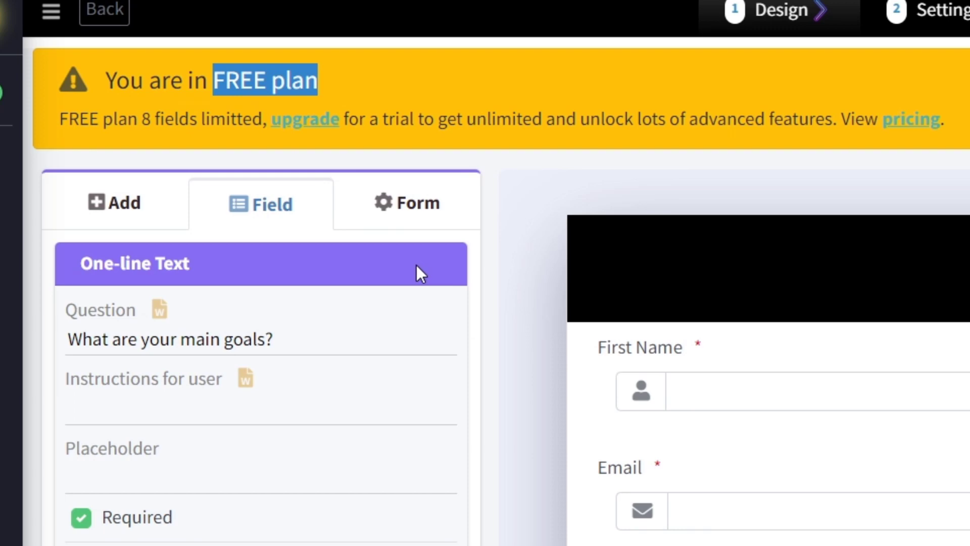
scroll(768, 354, "down", 5)
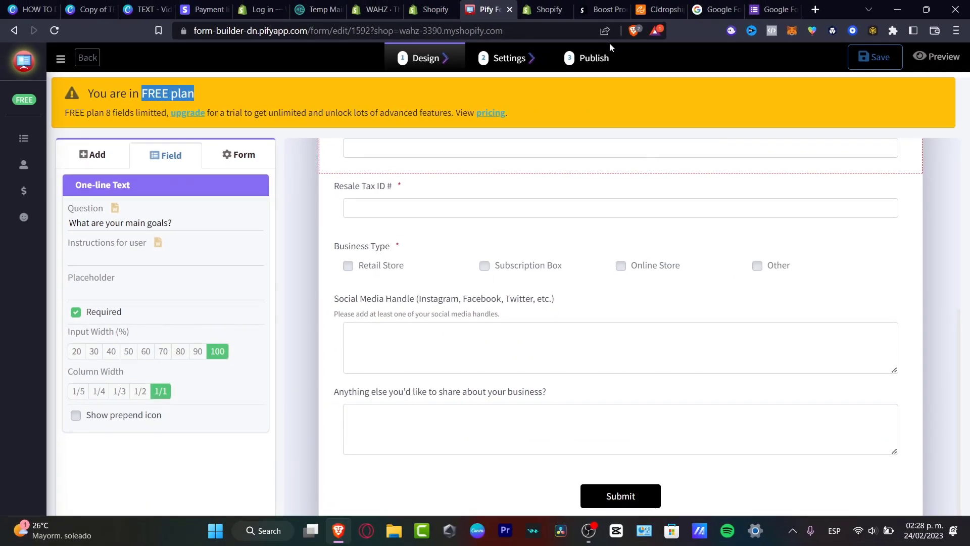
Start a new Google Form from the T-Shirt Sign Up template
left_click(773, 11)
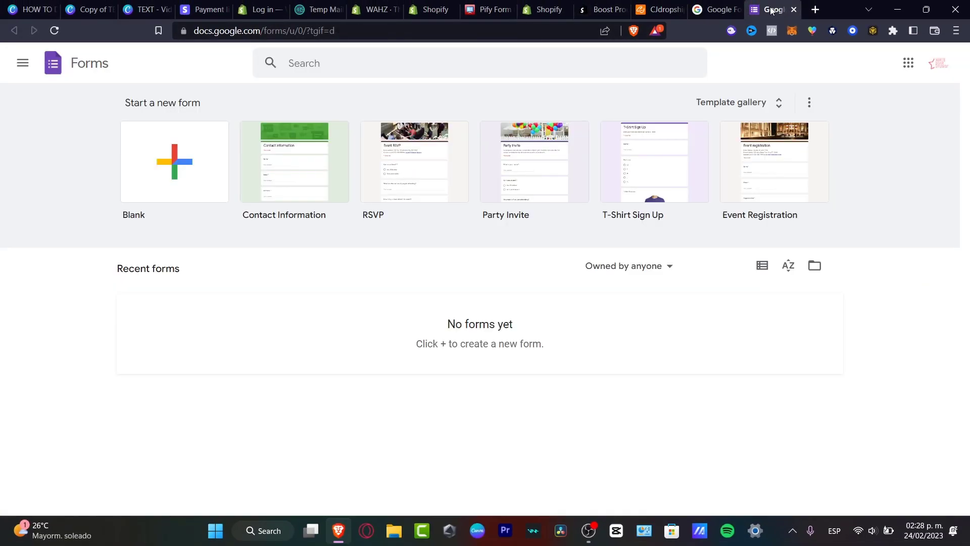
left_click(645, 181)
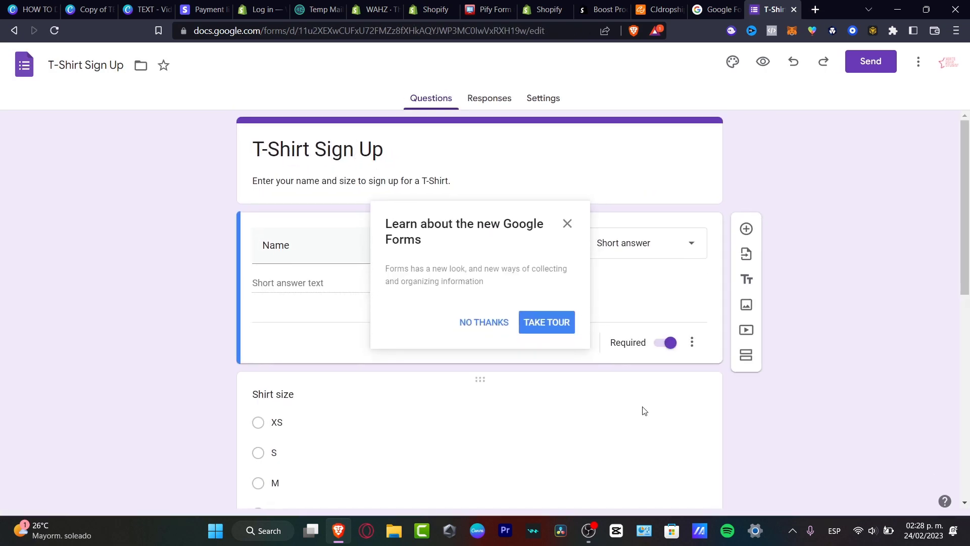
Copy the T-Shirt Sign Up form's iframe embed HTML code from the Send dialog
left_click(565, 223)
left_click(866, 134)
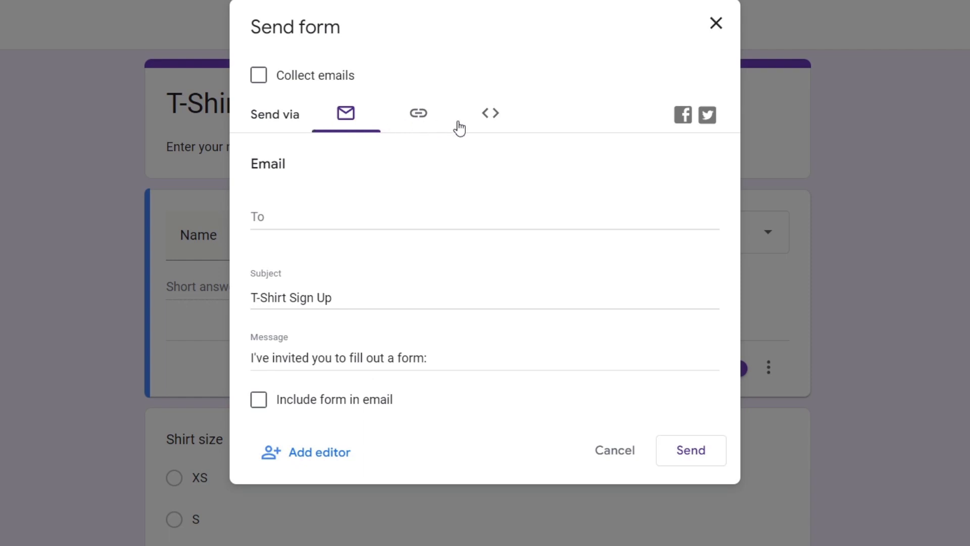
left_click(485, 115)
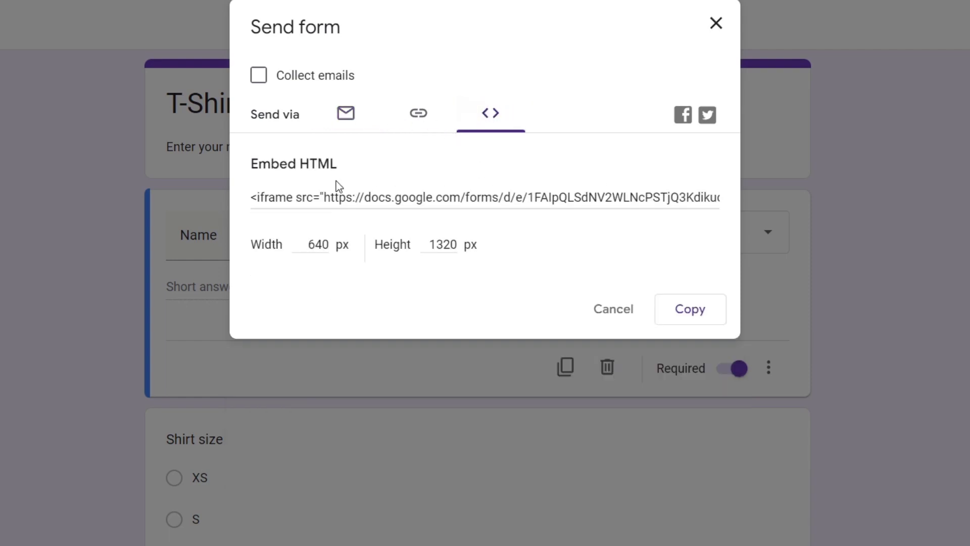
left_click(422, 116)
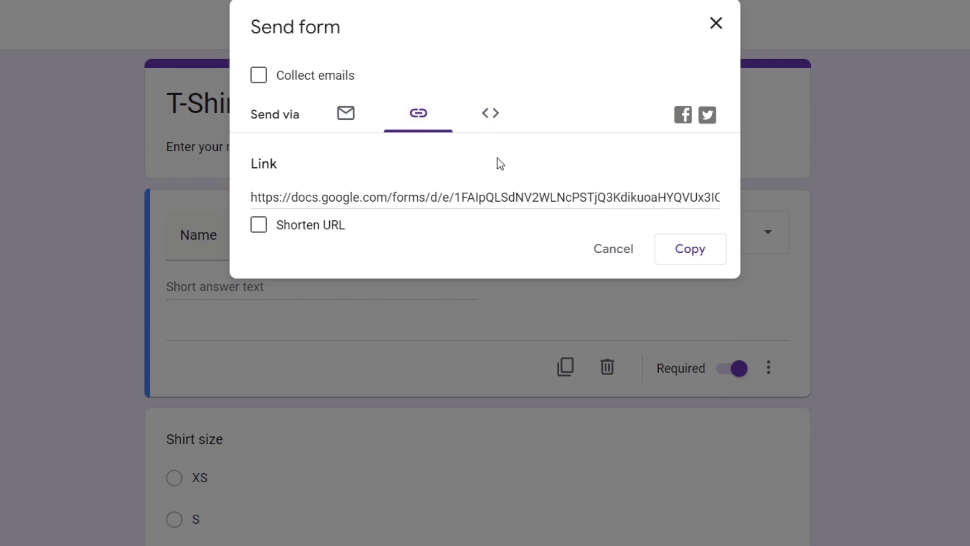
left_click(483, 127)
left_click(450, 200)
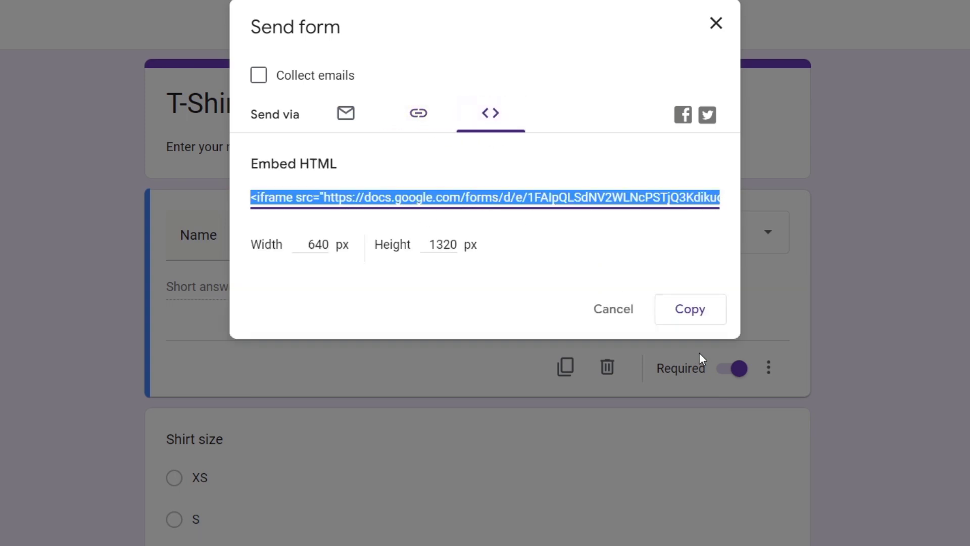
left_click(690, 312)
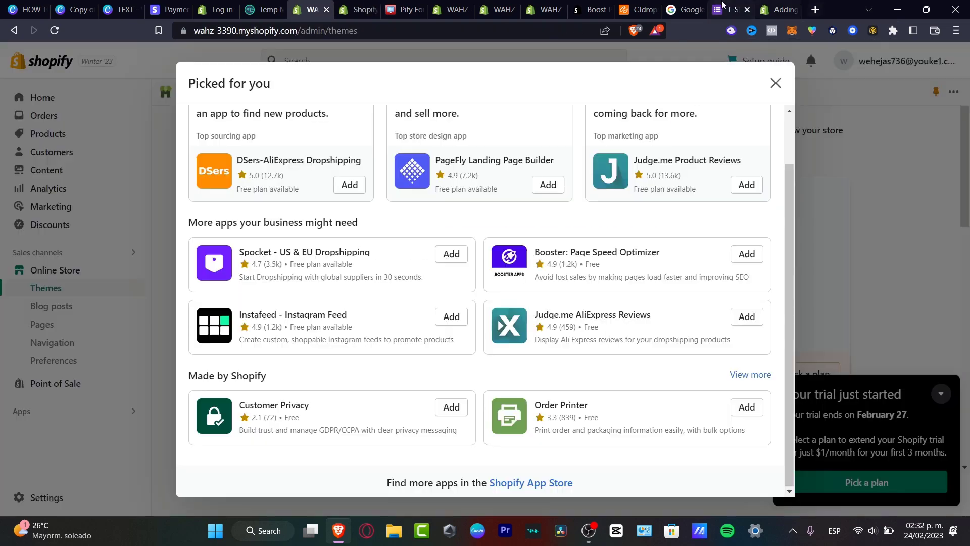
Open the Send your design page from the store's Pages list
left_click(775, 83)
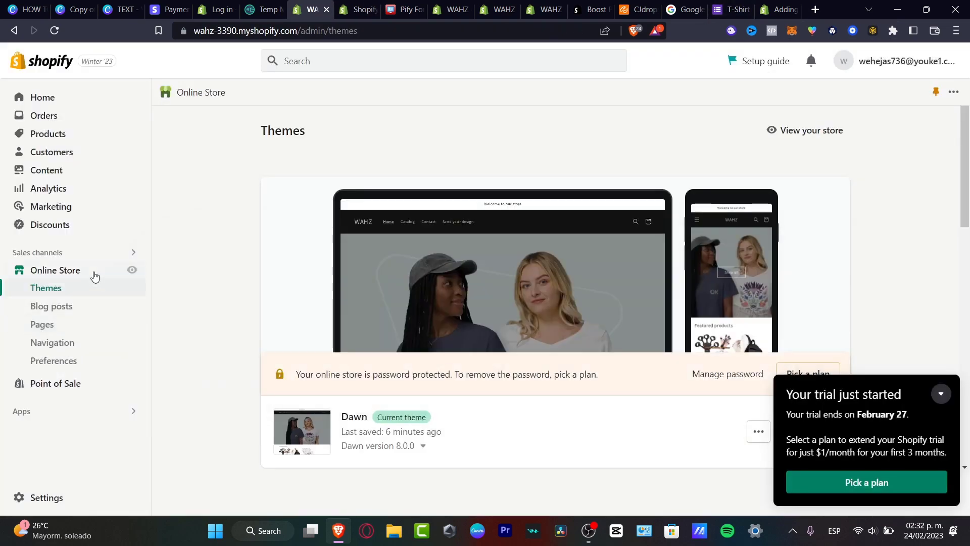
left_click(70, 309)
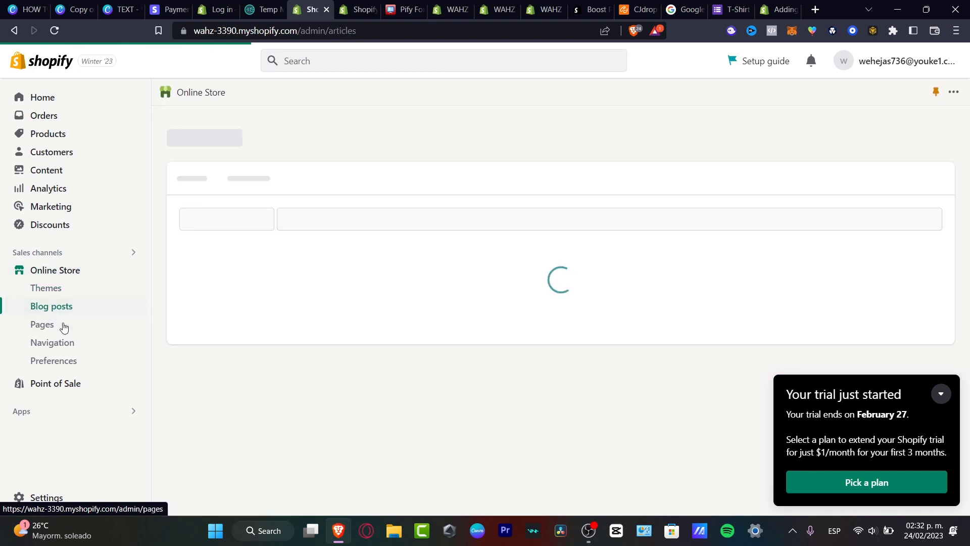
left_click(59, 330)
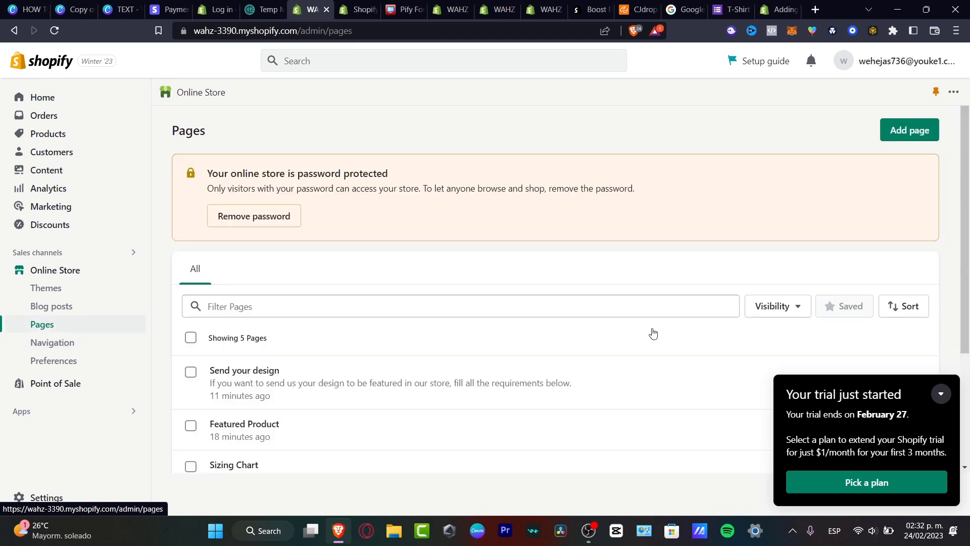
scroll(596, 310, "down", 3)
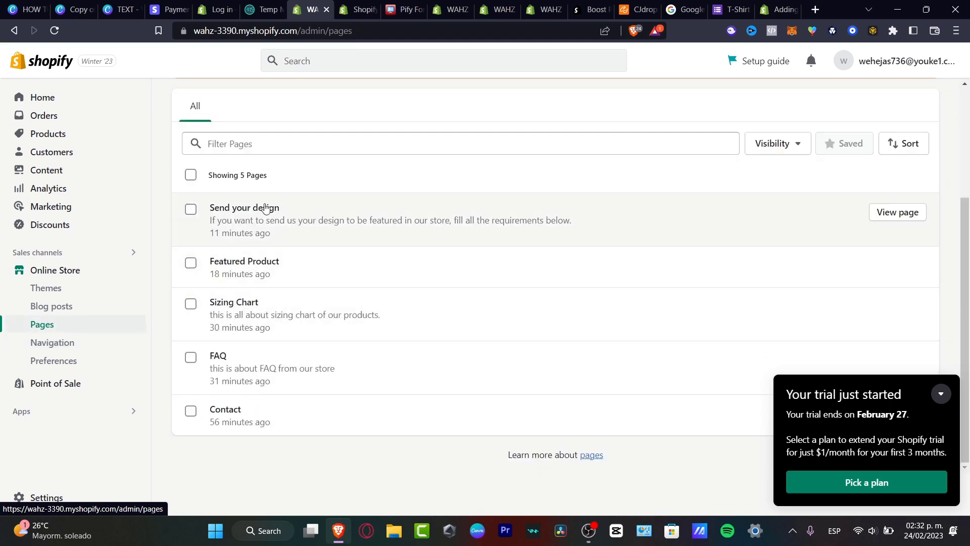
left_click(265, 208)
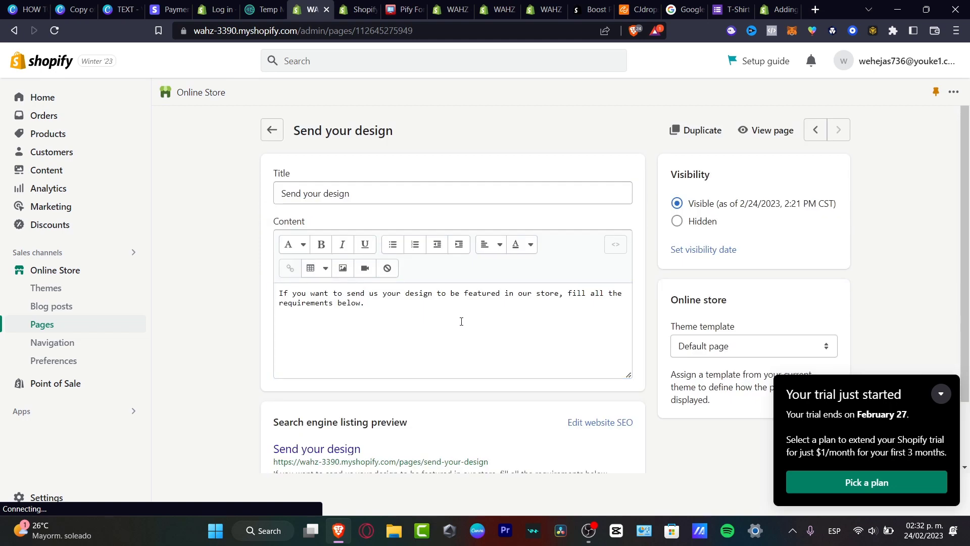
Delete all the description text from the page's Content editor
scroll(483, 346, "down", 2)
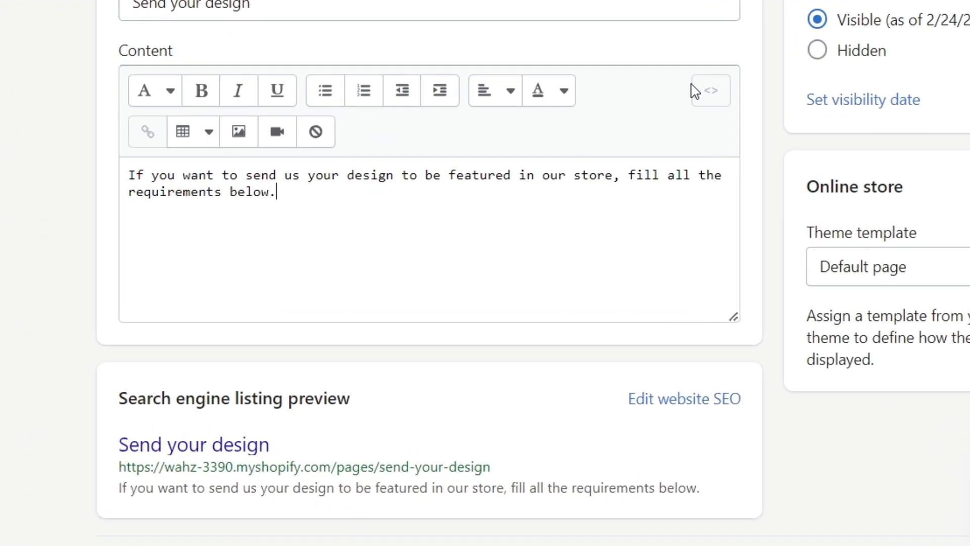
left_click_drag(356, 200, 93, 156)
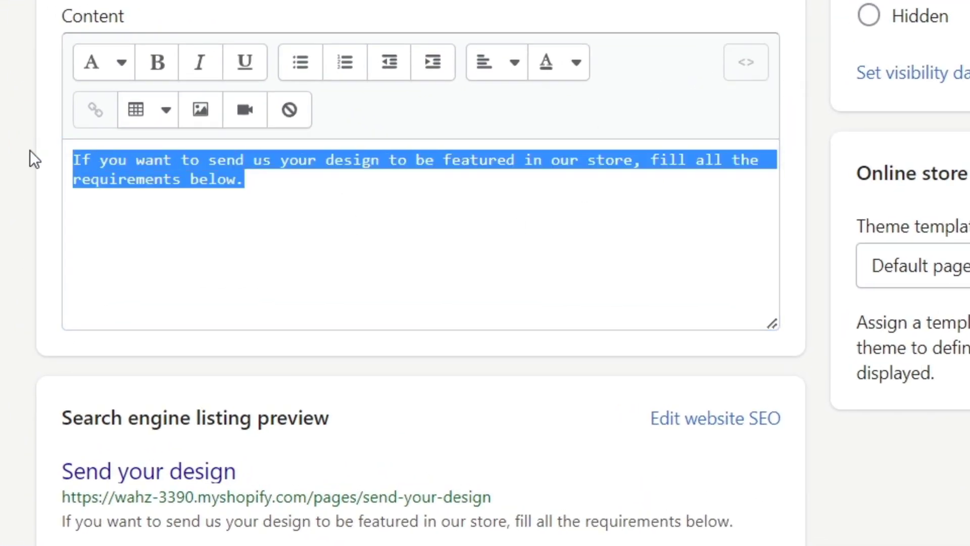
key("BackSpace")
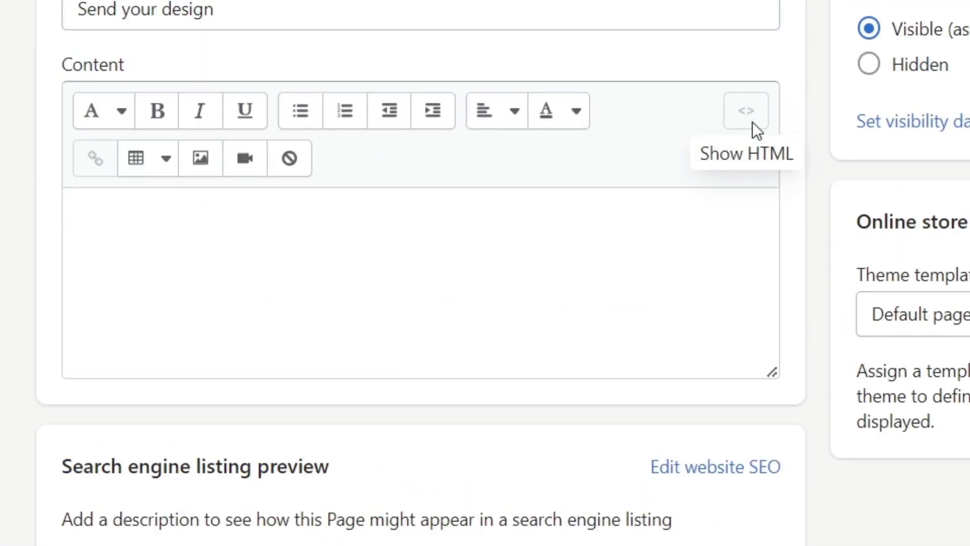
left_click(606, 237)
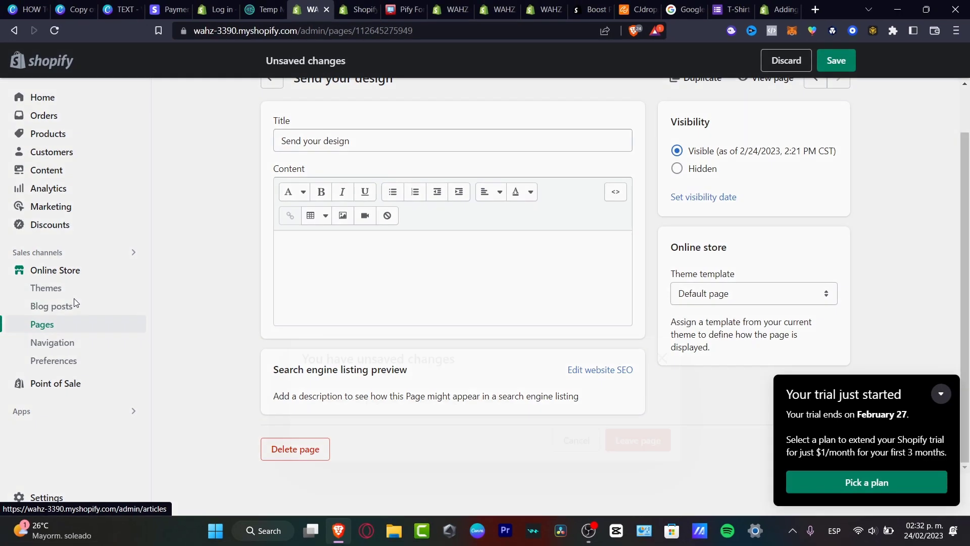
Leave the page editor for Blog posts, discarding the unsaved changes
left_click(121, 297)
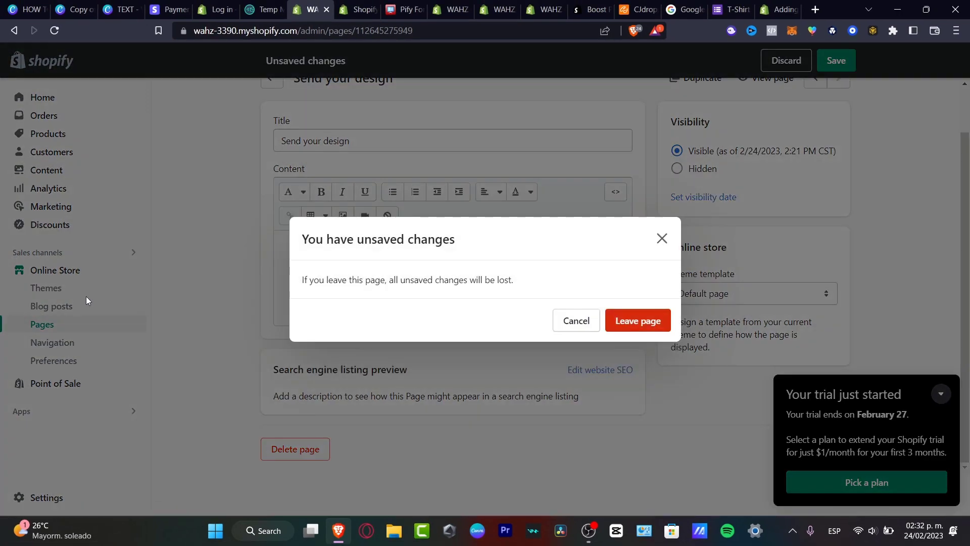
left_click(658, 326)
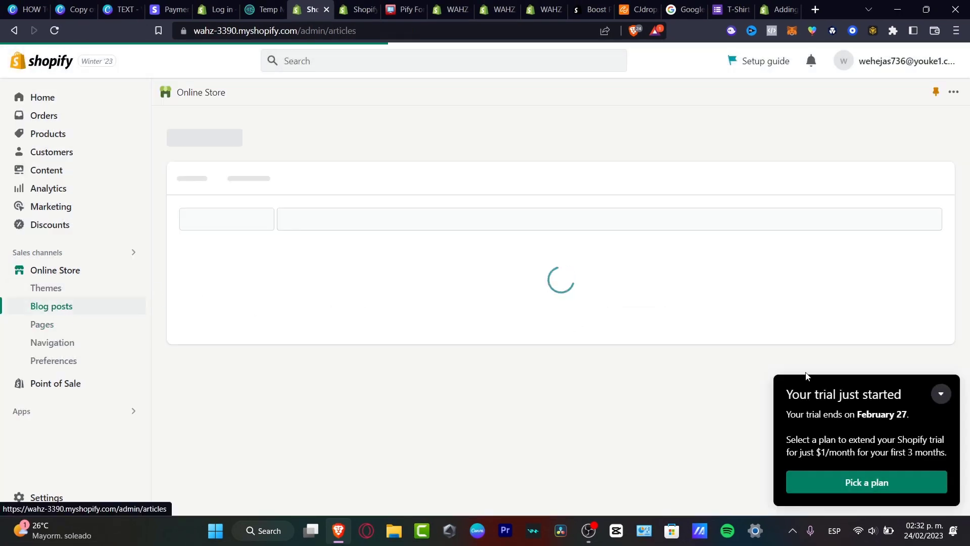
left_click(940, 393)
Create a new blog post and paste the Google Form iframe code into Content
scroll(556, 328, "down", 2)
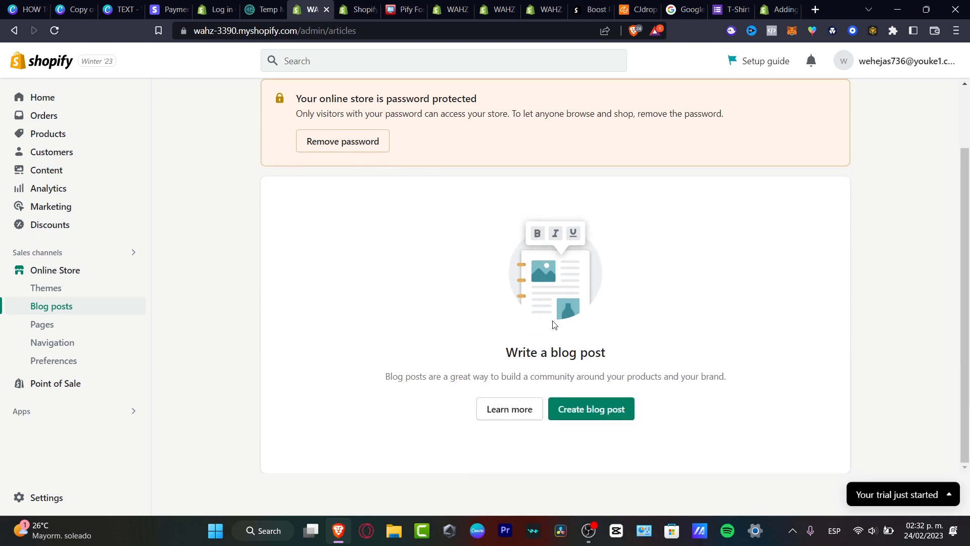
left_click(598, 410)
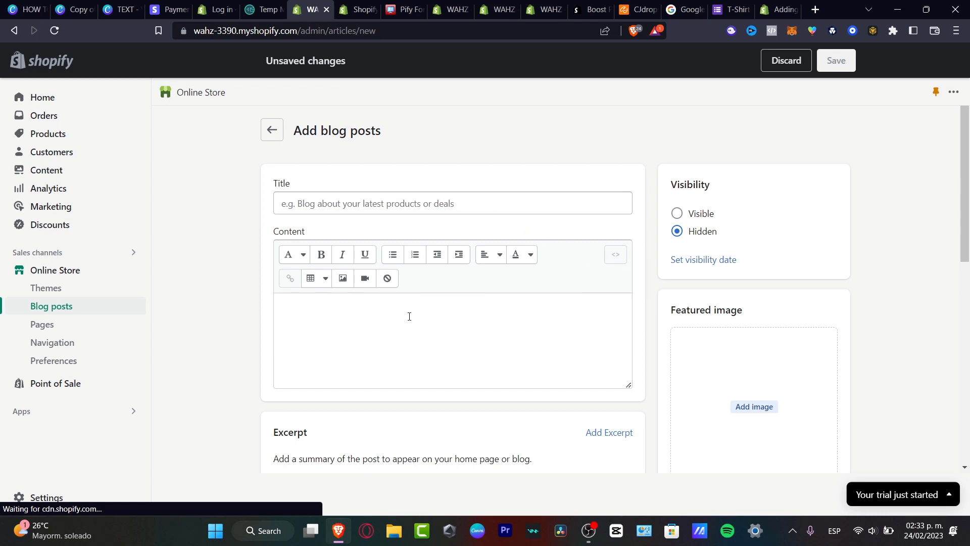
key("ctrl+v")
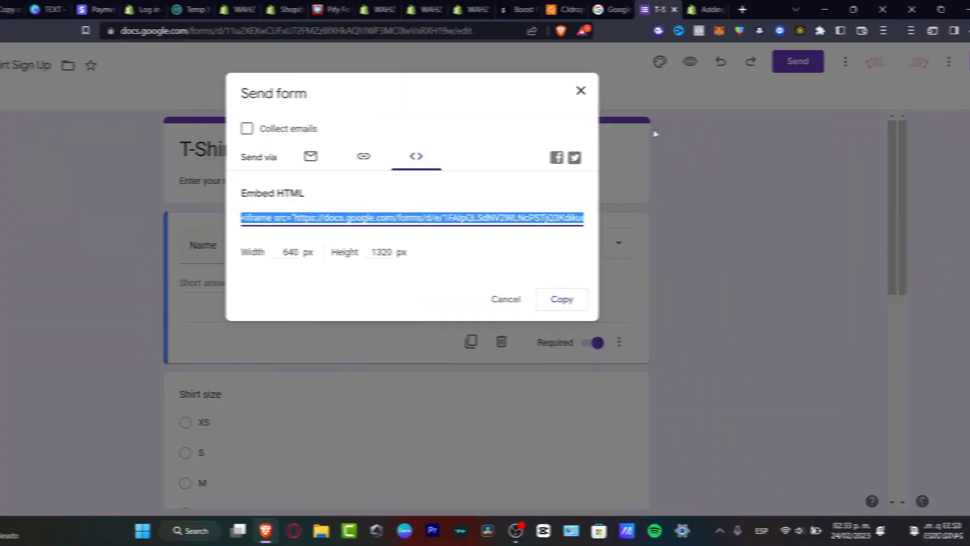
Close the Send form dialog and scroll through the T-Shirt Sign Up form's questions
left_click(581, 90)
scroll(712, 214, "down", 8)
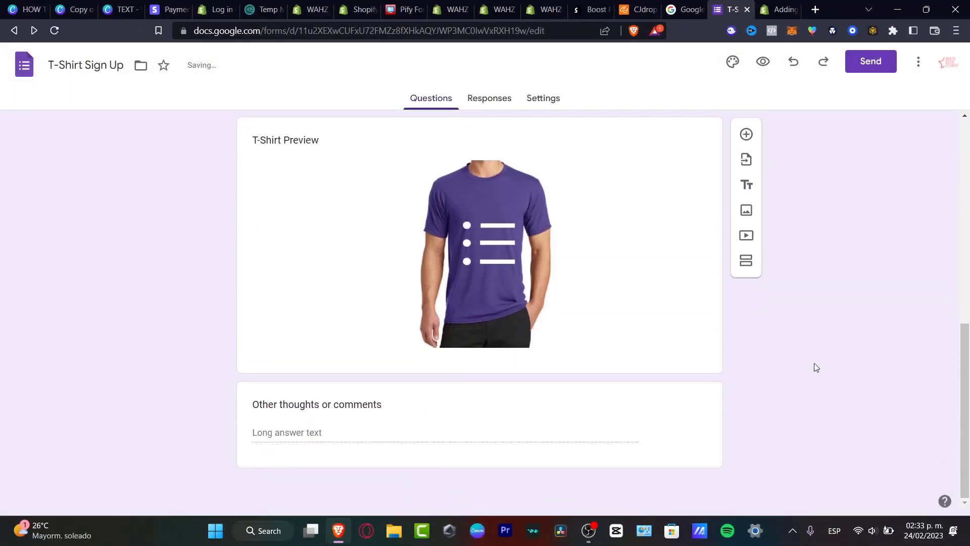
scroll(834, 379, "up", 4)
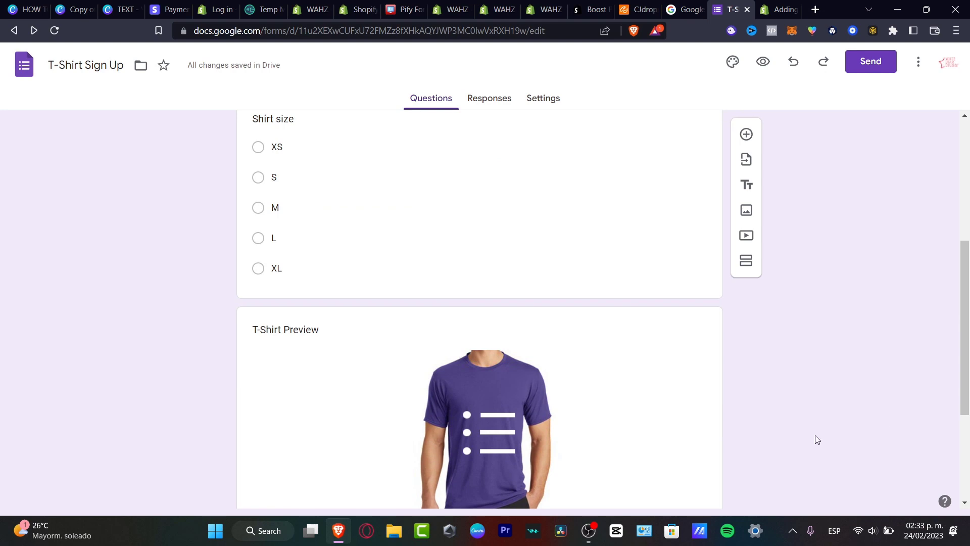
scroll(803, 333, "up", 6)
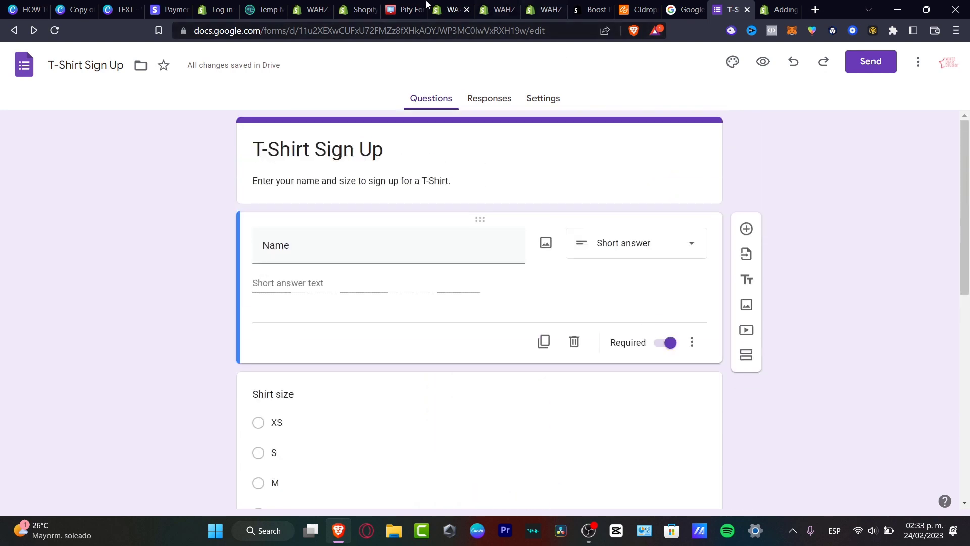
Return to the Pify Form Builder design editor showing the Wholesale Application Form
left_click(406, 9)
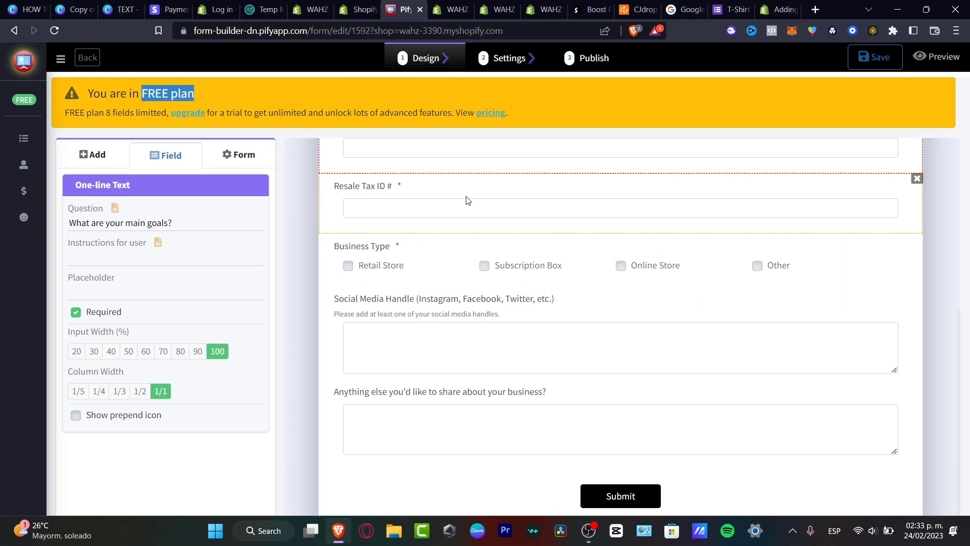